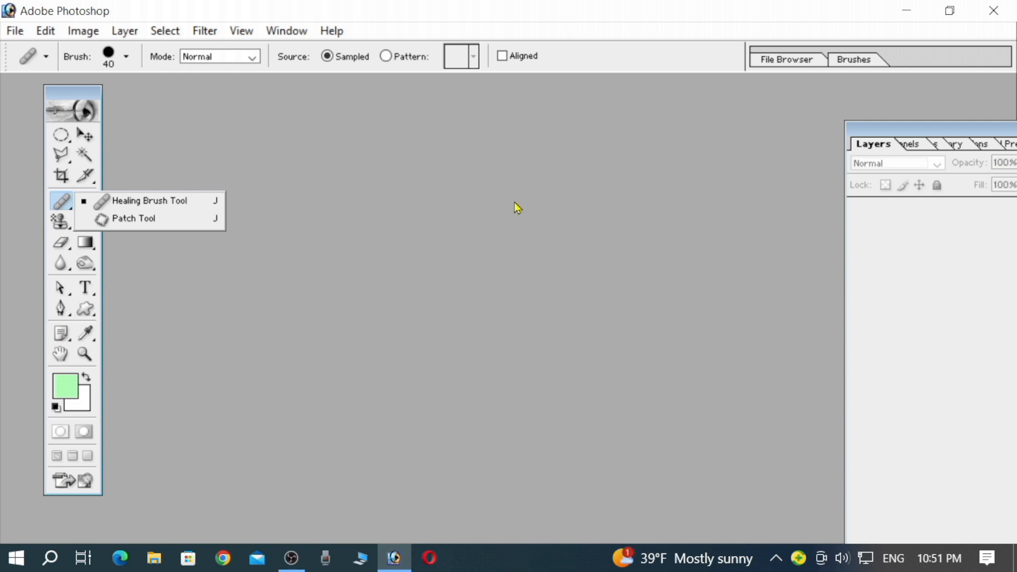
Step: Activate the Move Tool and browse to the photo folder on New Volume (F:) for opening an image
left_click(476, 203)
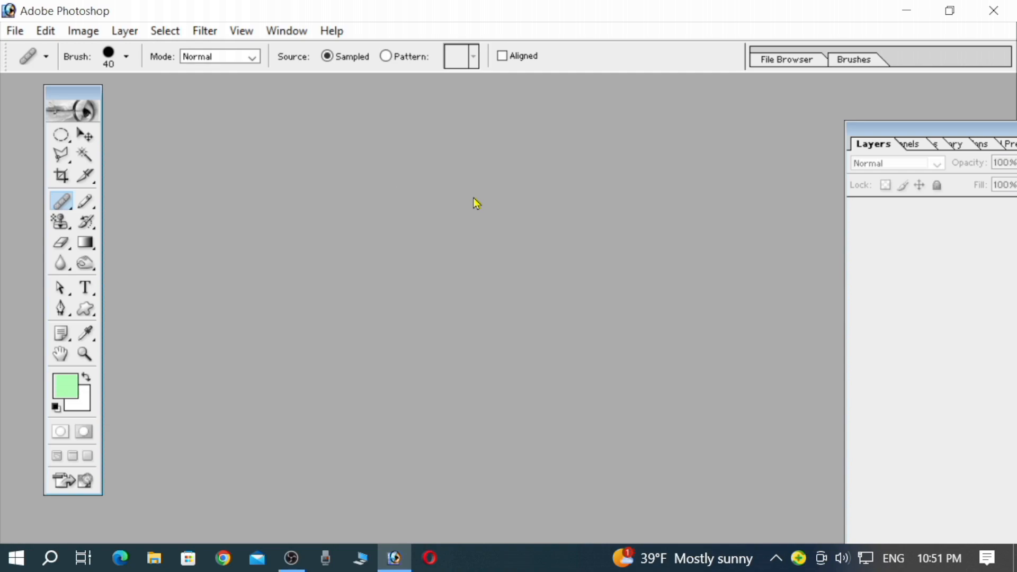
left_click(89, 139)
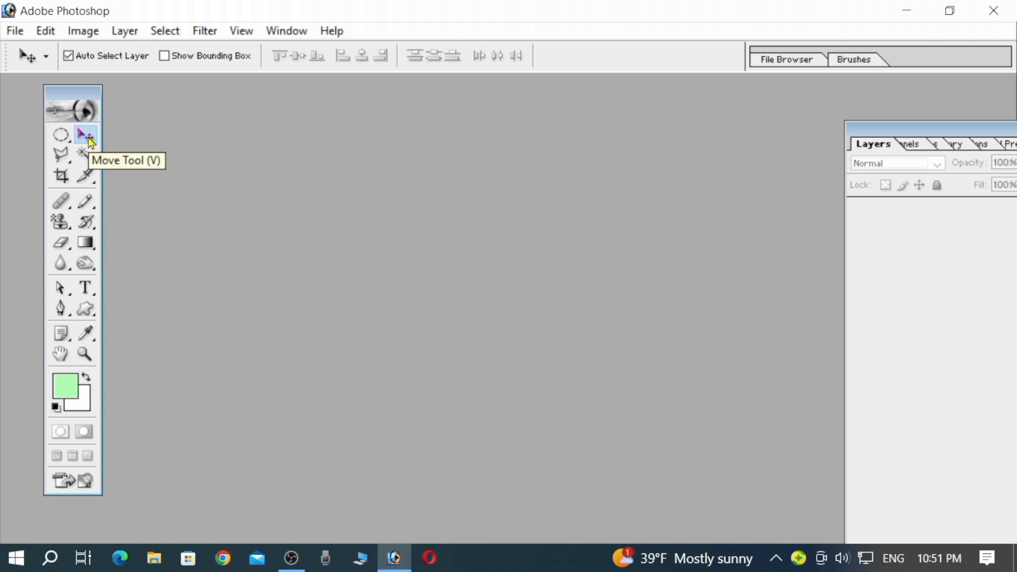
double_click(455, 217)
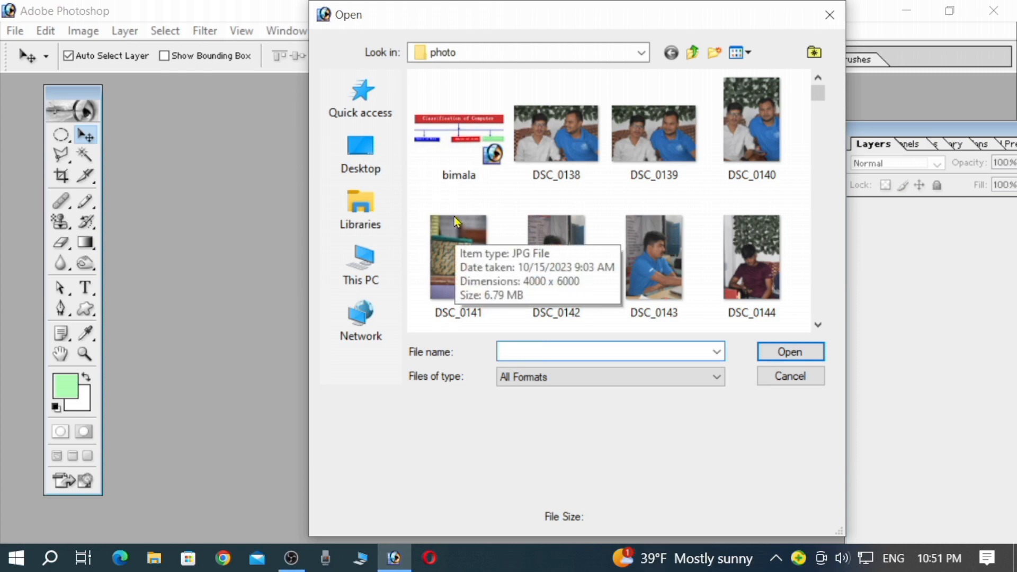
left_click(374, 258)
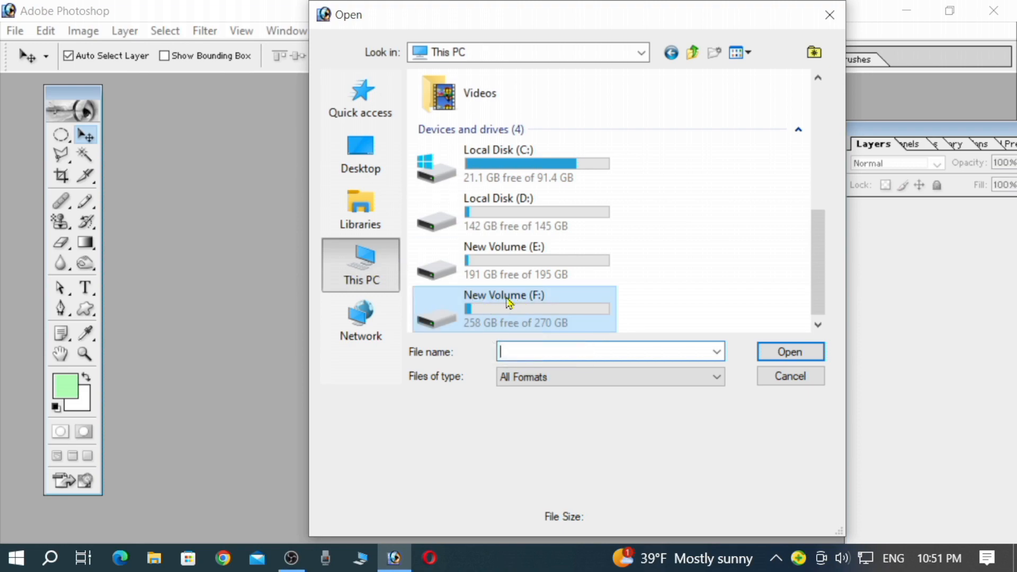
double_click(508, 303)
double_click(459, 136)
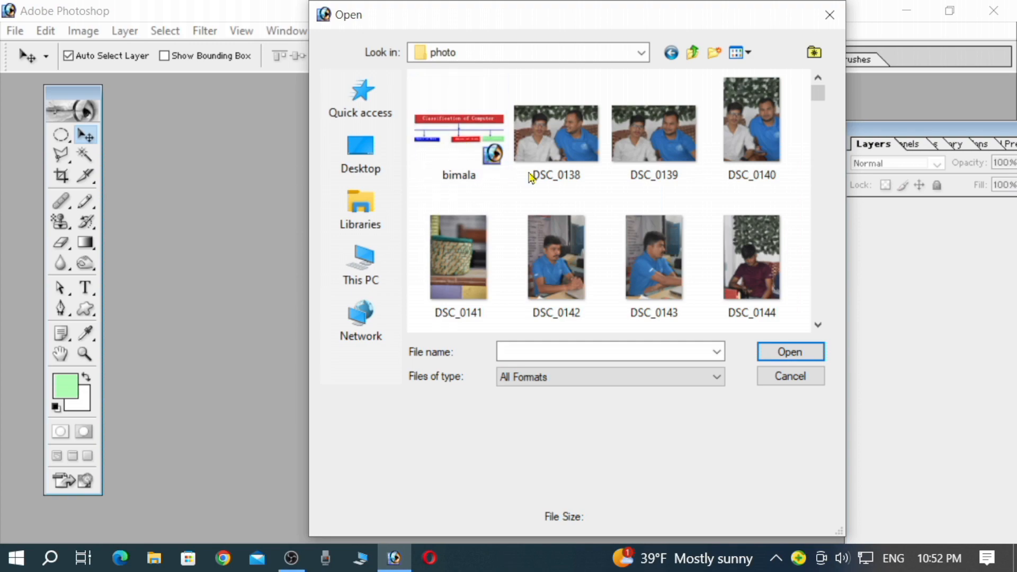
Step: Open the portrait DSC_0216 from the photo folder
scroll(532, 178, "down", 7)
scroll(531, 177, "down", 15)
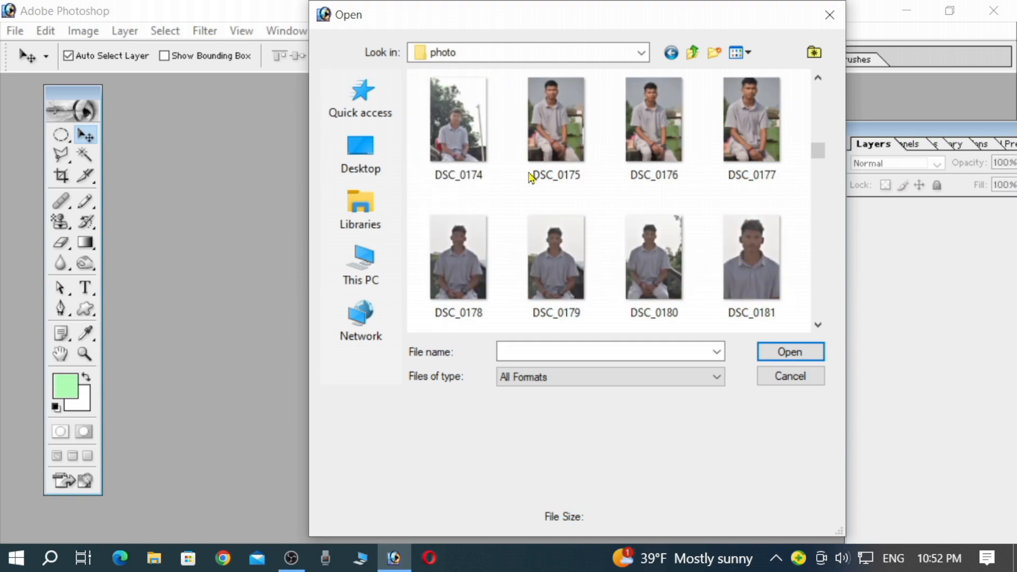
scroll(531, 178, "down", 6)
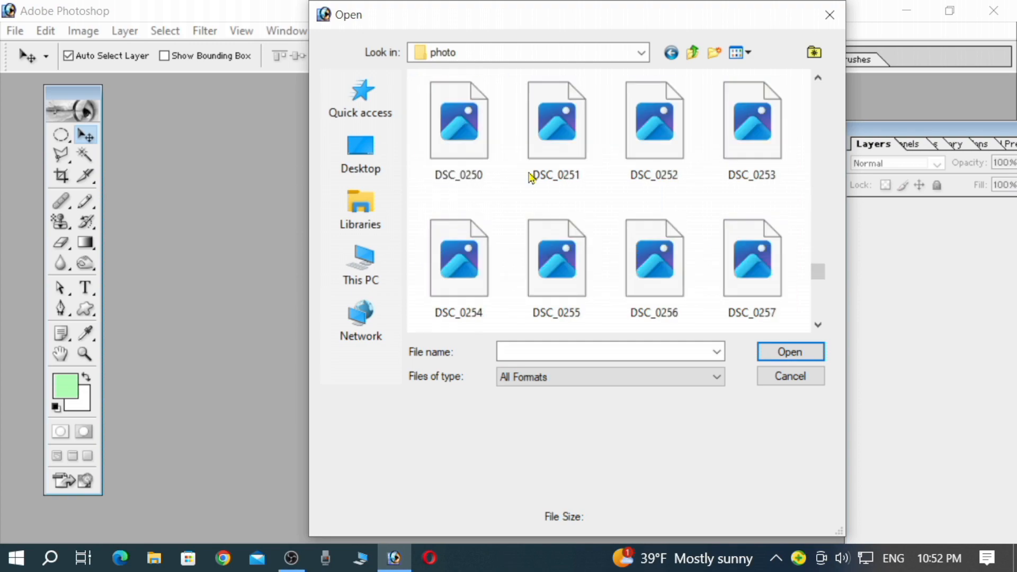
scroll(531, 178, "up", 4)
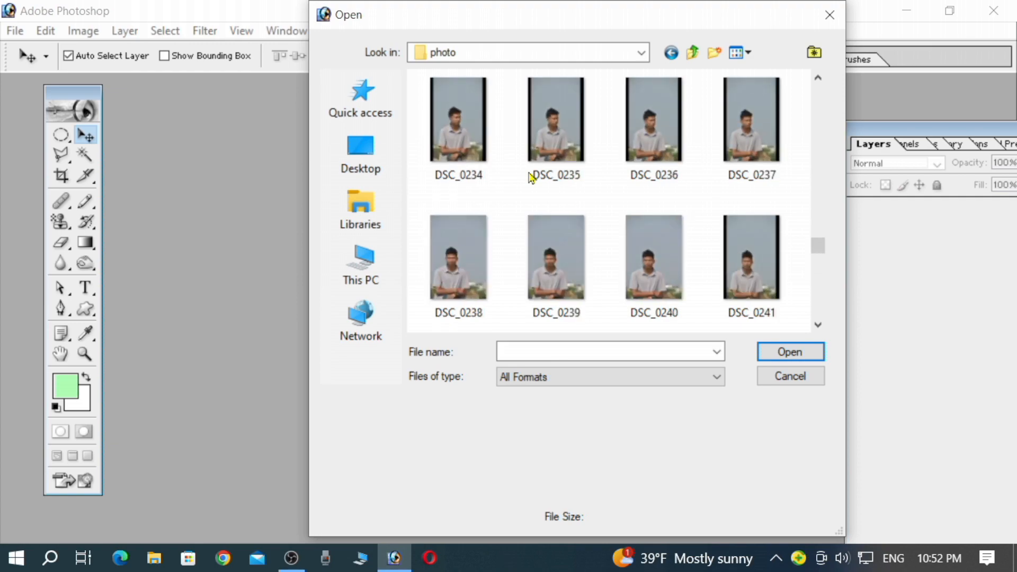
scroll(532, 177, "up", 7)
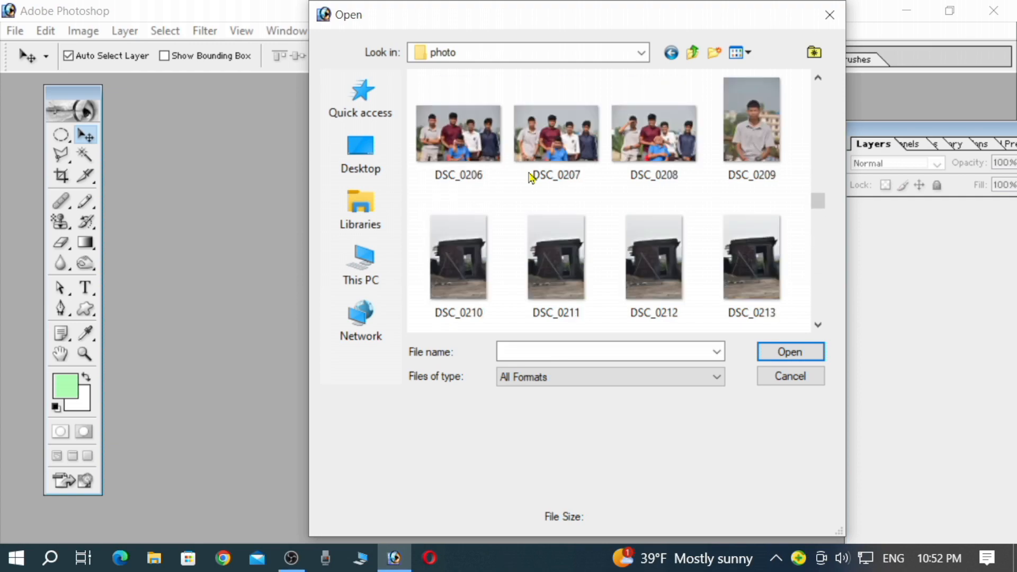
scroll(531, 178, "down", 2)
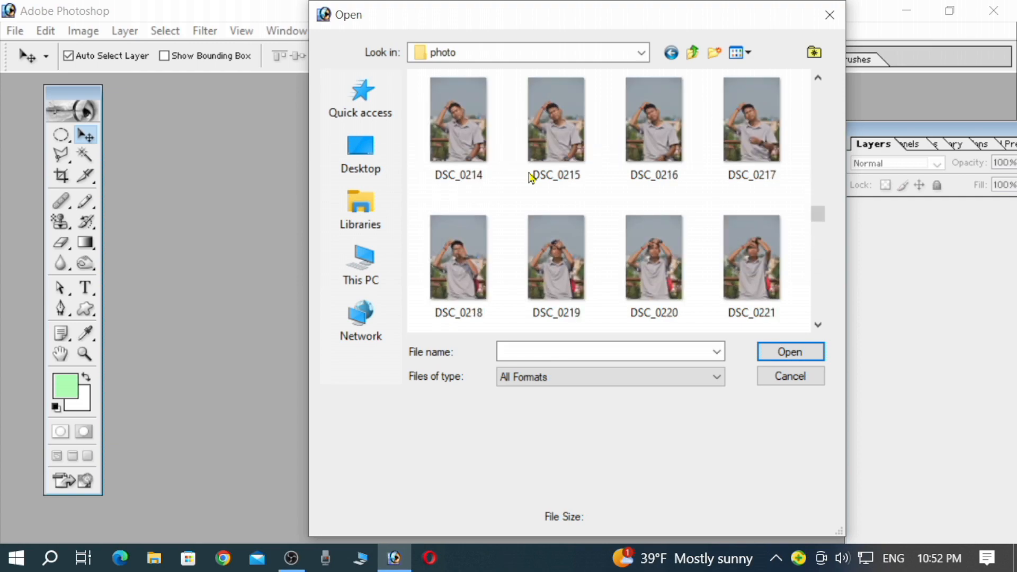
left_click(645, 143)
left_click(776, 353)
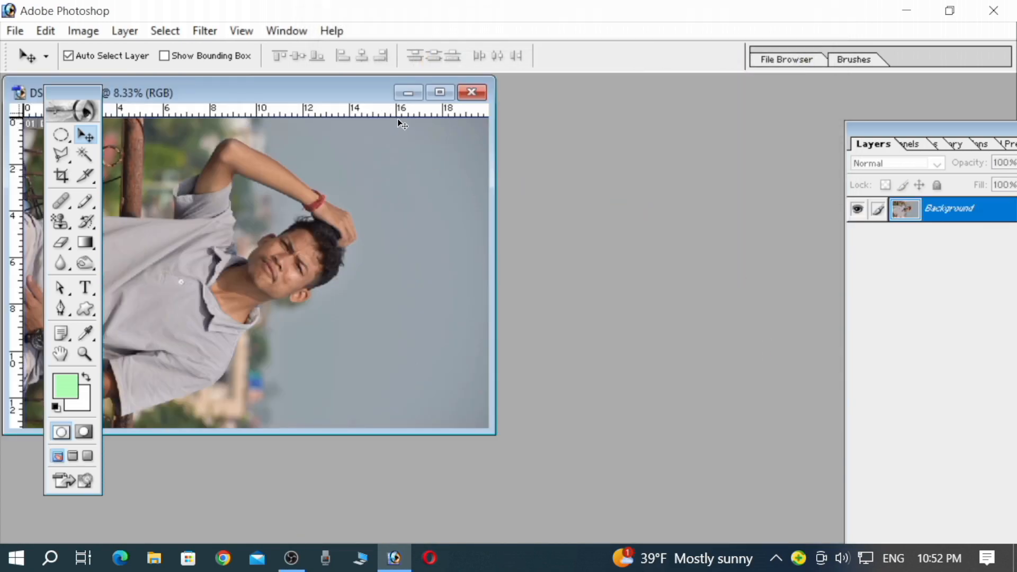
Step: Rotate the canvas 90° CCW so the portrait stands upright, and maximize the image window
left_click_drag(273, 94, 501, 124)
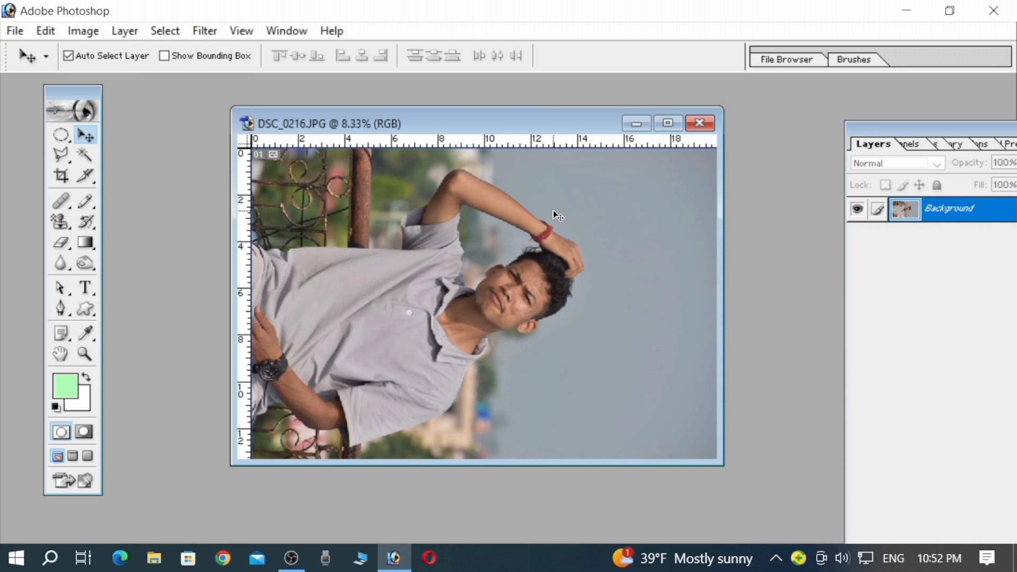
left_click(84, 31)
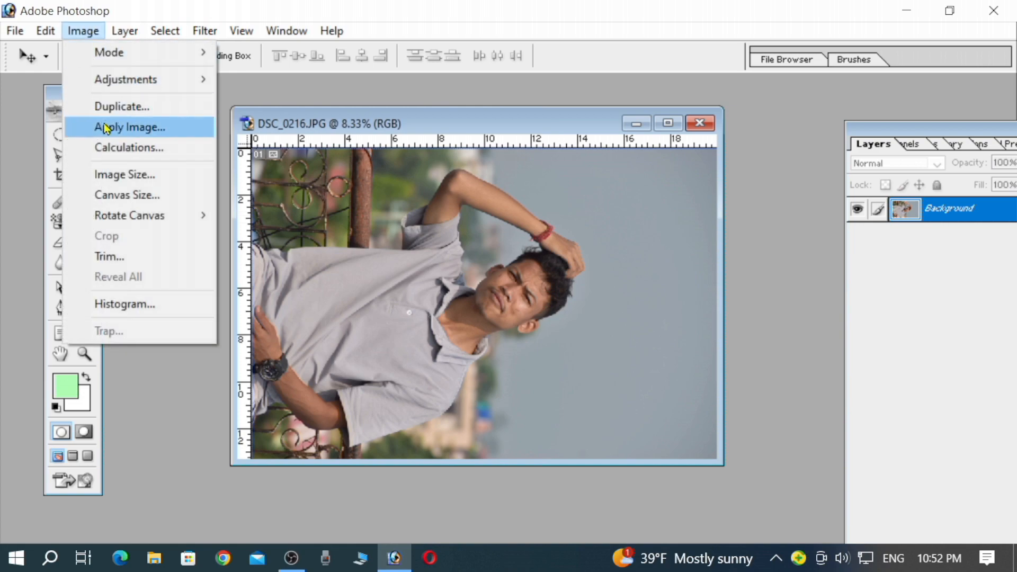
mouse_move(156, 221)
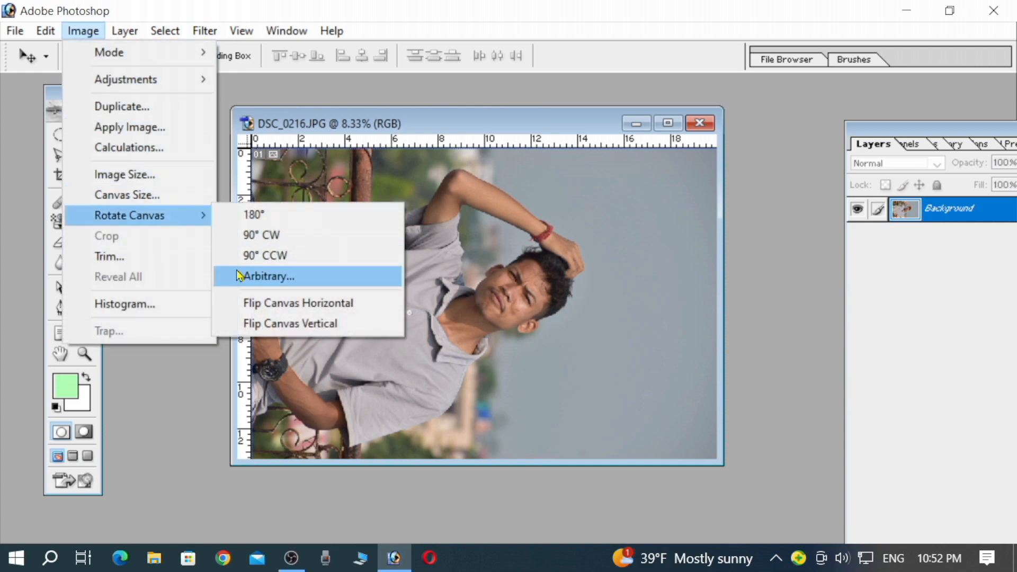
left_click(298, 256)
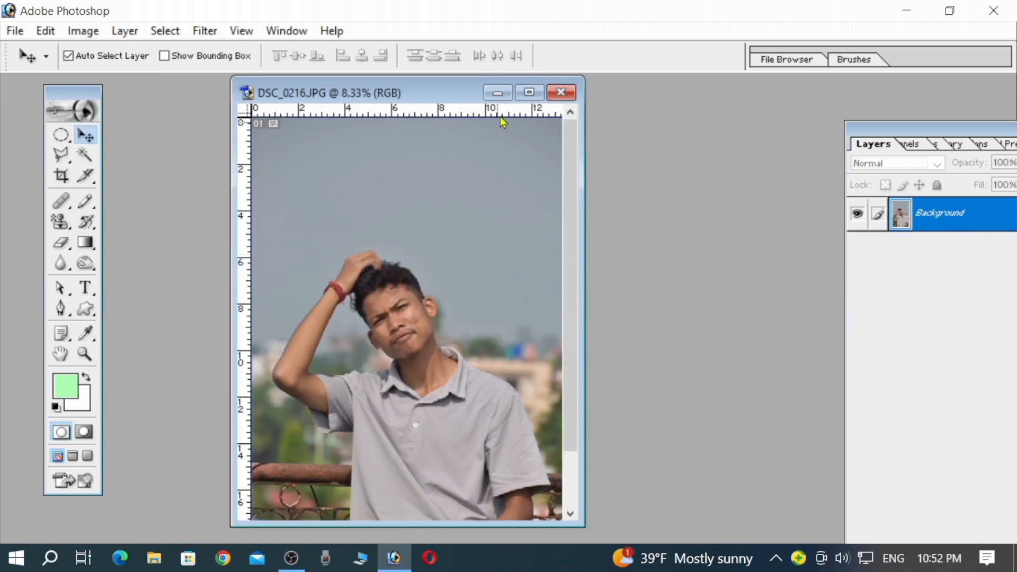
left_click(530, 93)
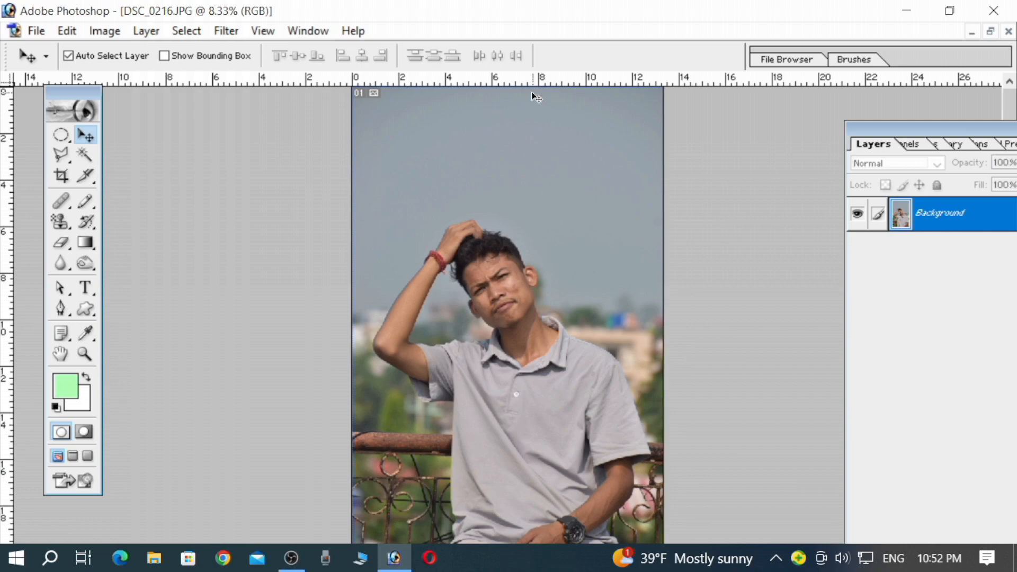
Step: Examine the face up close for pimples and dark spots on the forehead, cheeks, chin and neck
key("ctrl+plus")
key("ctrl+plus")
key("ctrl+plus")
key("ctrl+plus")
key("ctrl+plus")
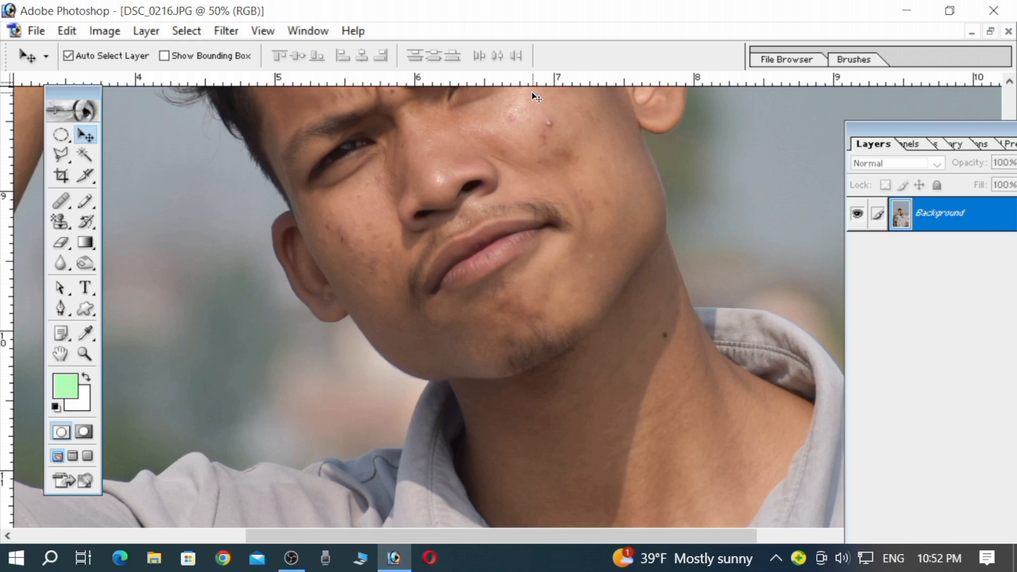
key("ctrl+plus")
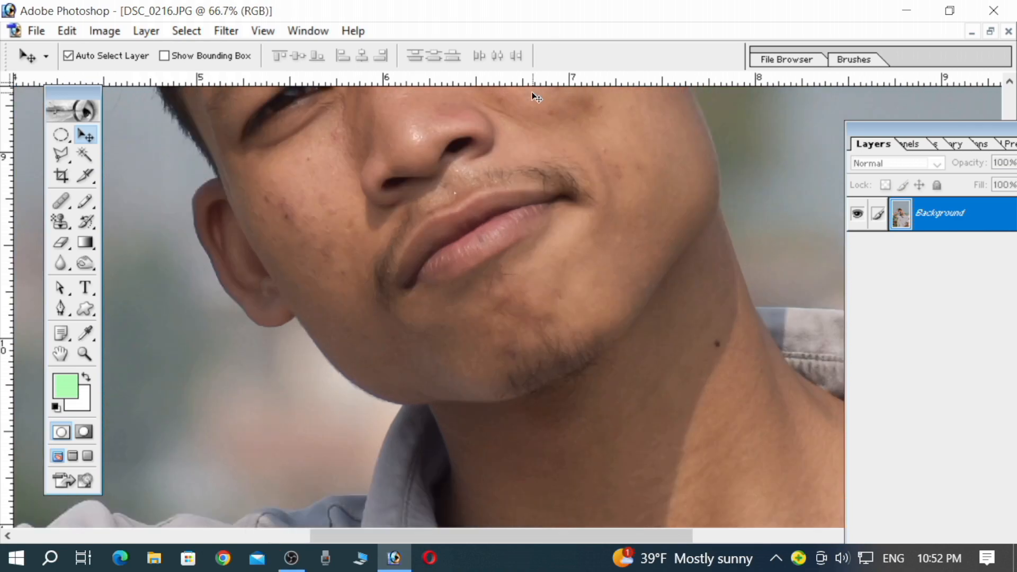
scroll(531, 265, "up", 5)
scroll(536, 327, "right", 2)
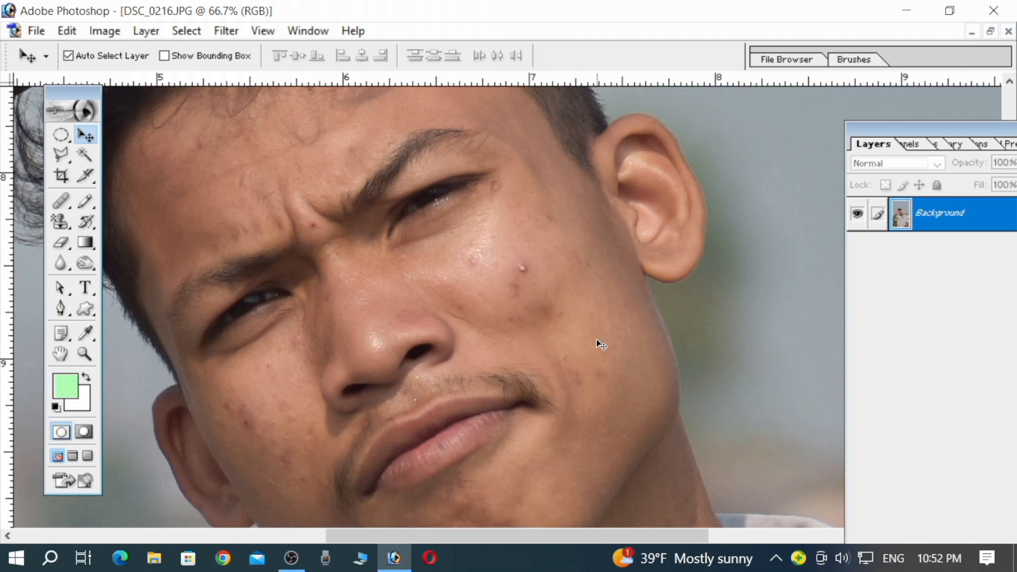
scroll(599, 344, "down", 5)
scroll(592, 313, "right", 2)
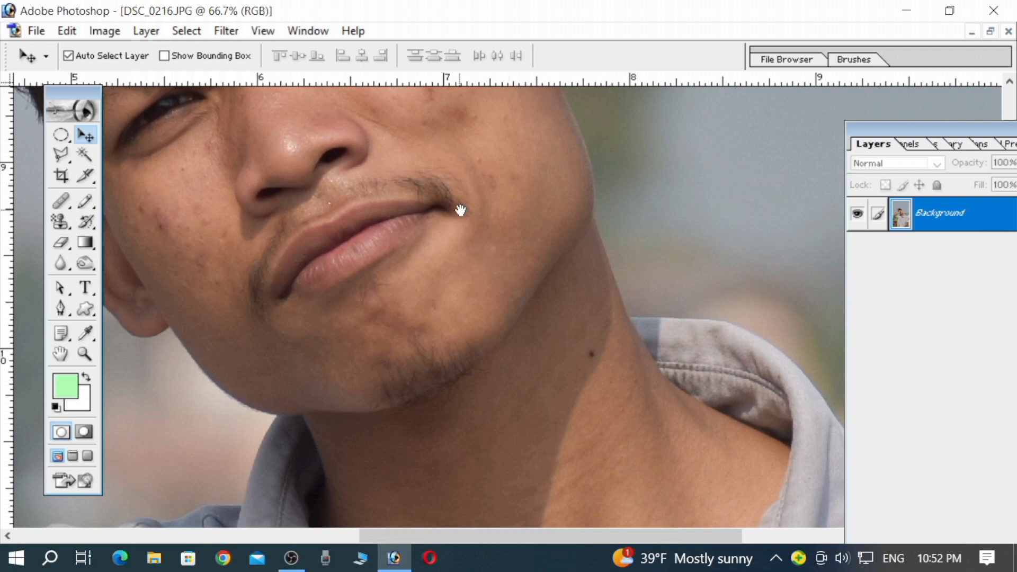
left_click_drag(461, 210, 487, 405)
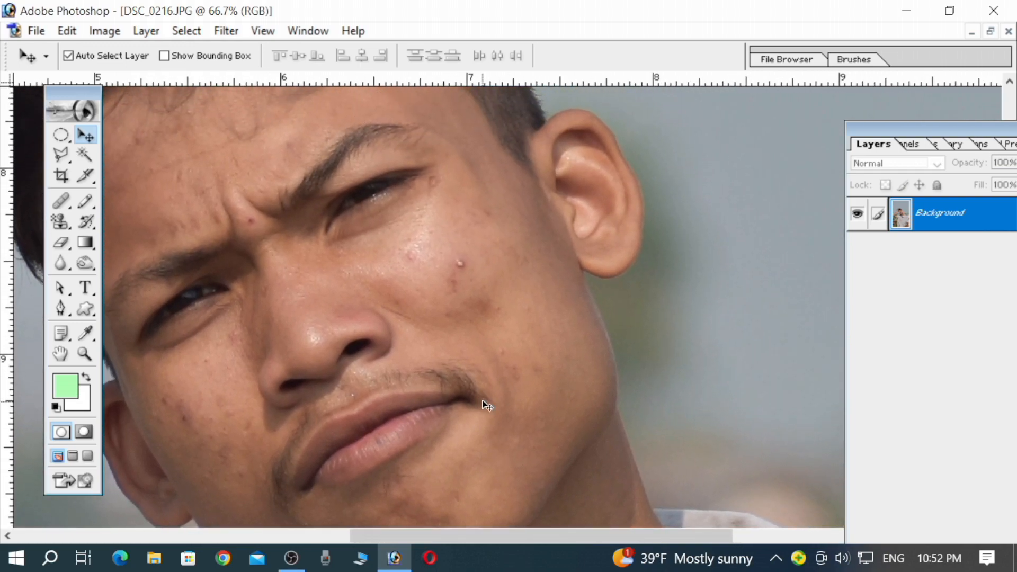
key("ctrl+plus")
key("ctrl+plus")
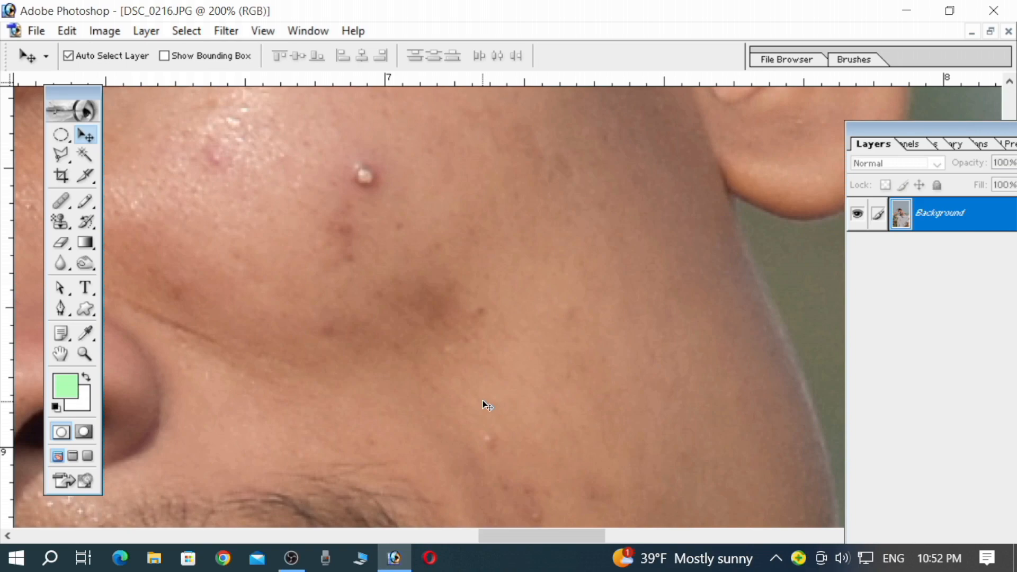
key("ctrl+minus")
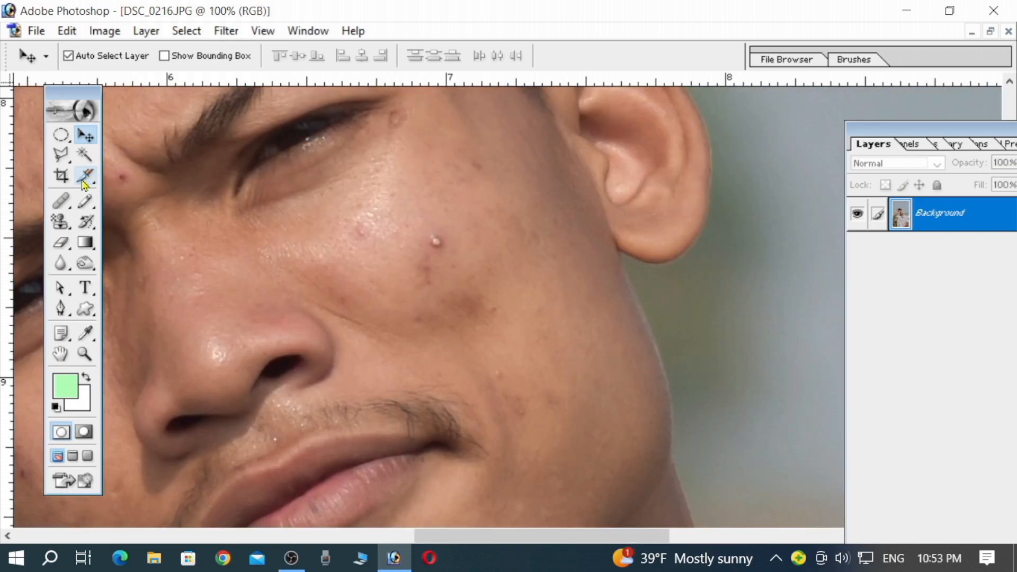
Step: Activate the Healing Brush Tool and set its brush size to 30
left_click(62, 203)
left_click(112, 206)
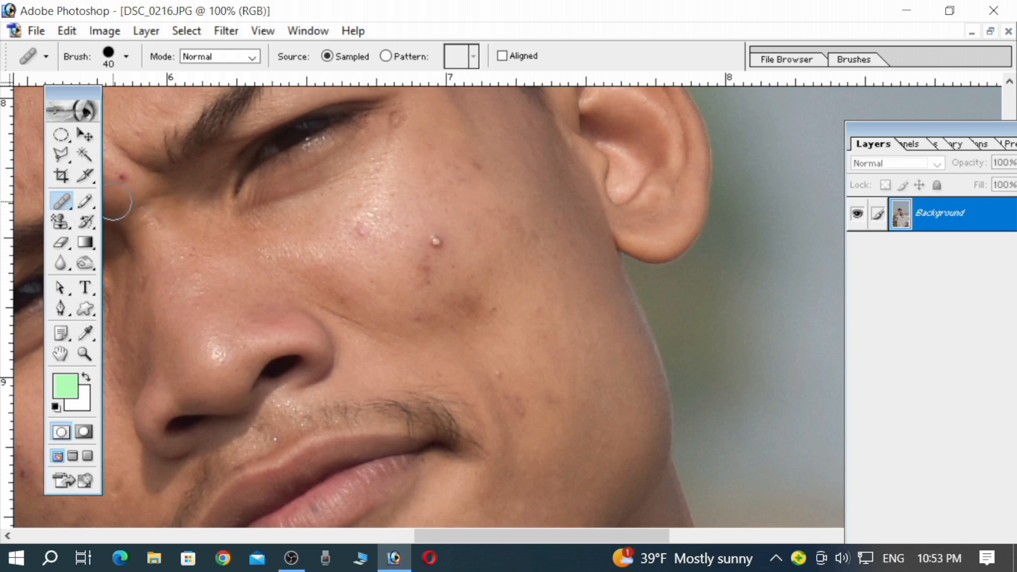
right_click(69, 206)
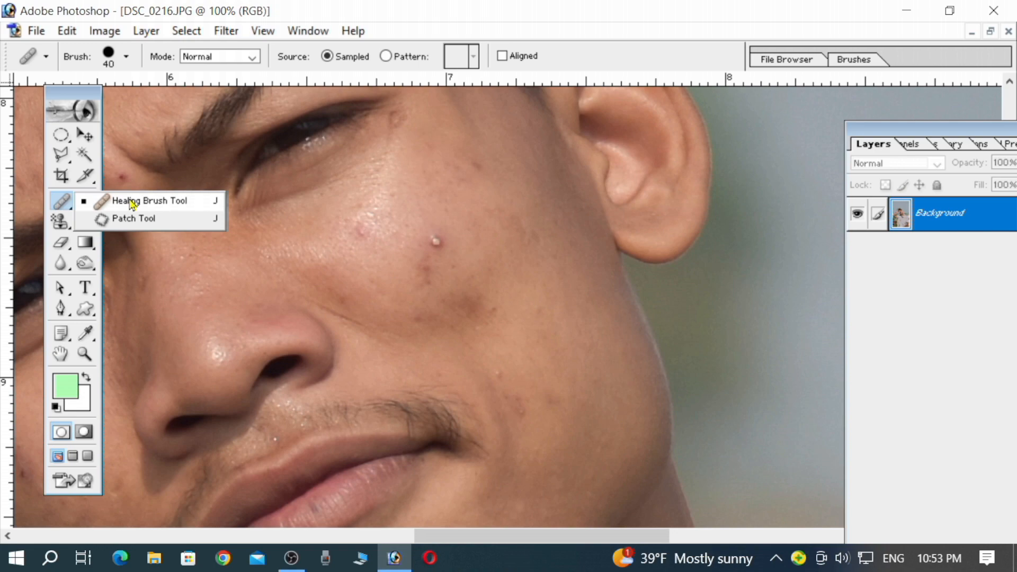
left_click(131, 202)
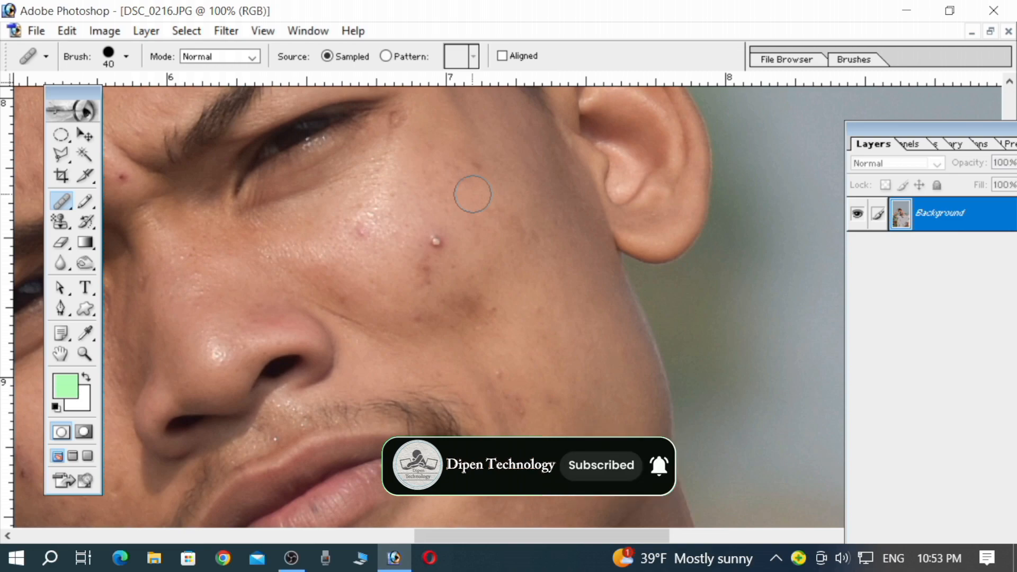
key("bracketleft")
key("bracketleft")
key("bracketleft")
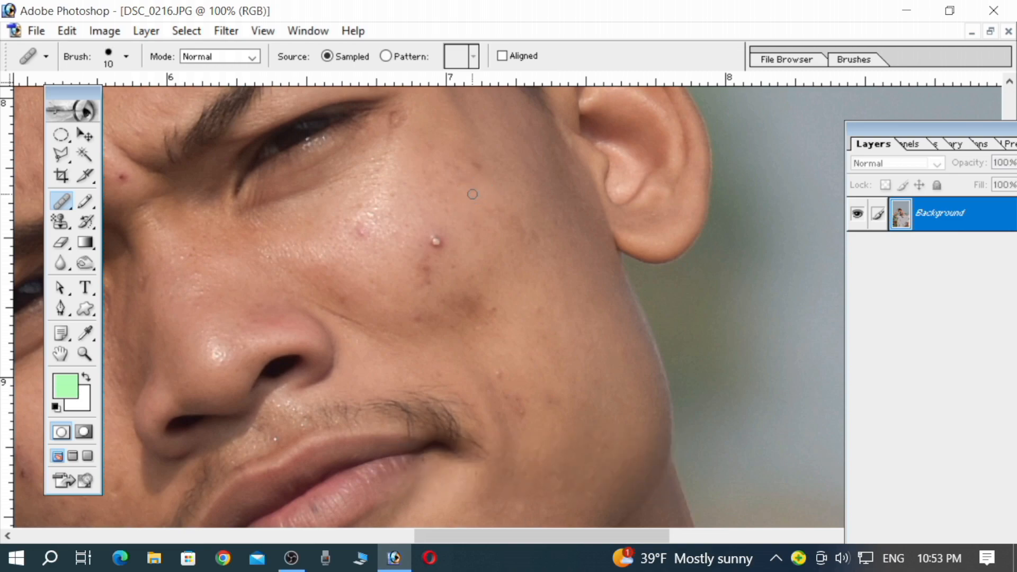
key("bracketright")
key("bracketright")
key("bracketright")
key("bracketright")
key("bracketleft")
key("bracketleft")
key("bracketright")
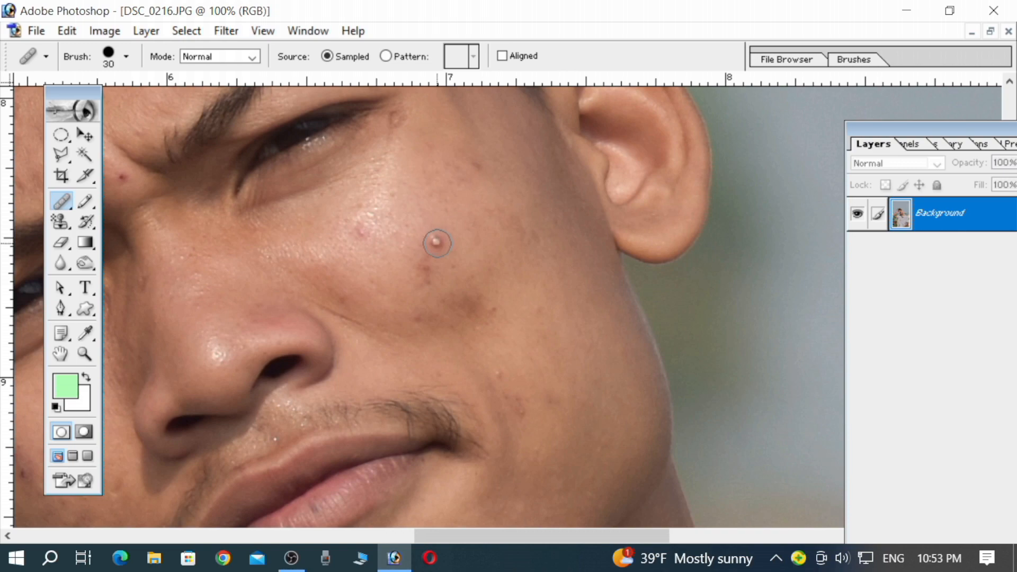
Step: Try the healing brush at size 80 against the raised cheek pimple, and return it to 30
key("bracketright")
key("bracketright")
key("bracketright")
key("bracketright")
key("bracketright")
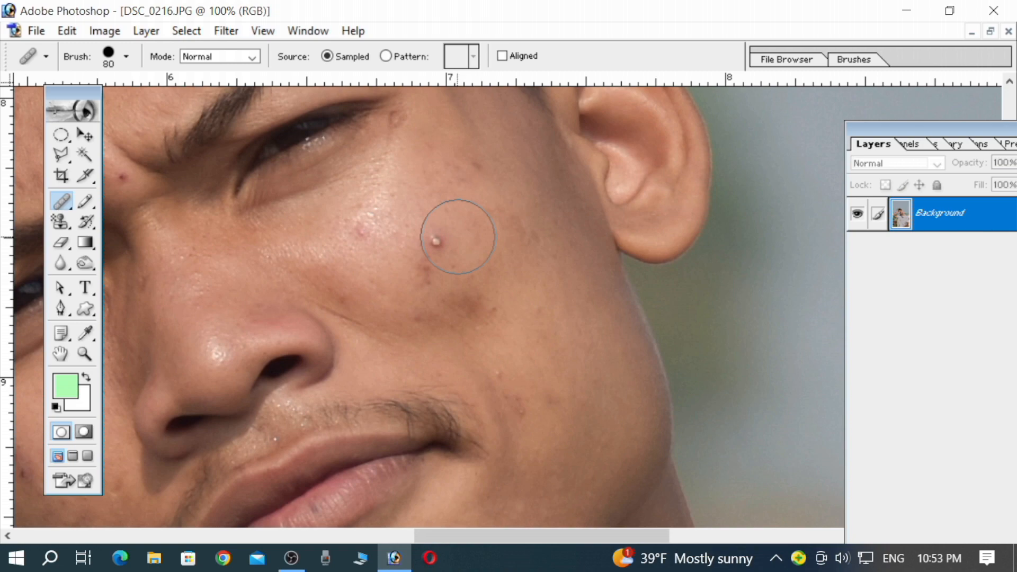
key("bracketleft")
key("bracketleft")
key("bracketleft")
key("bracketleft")
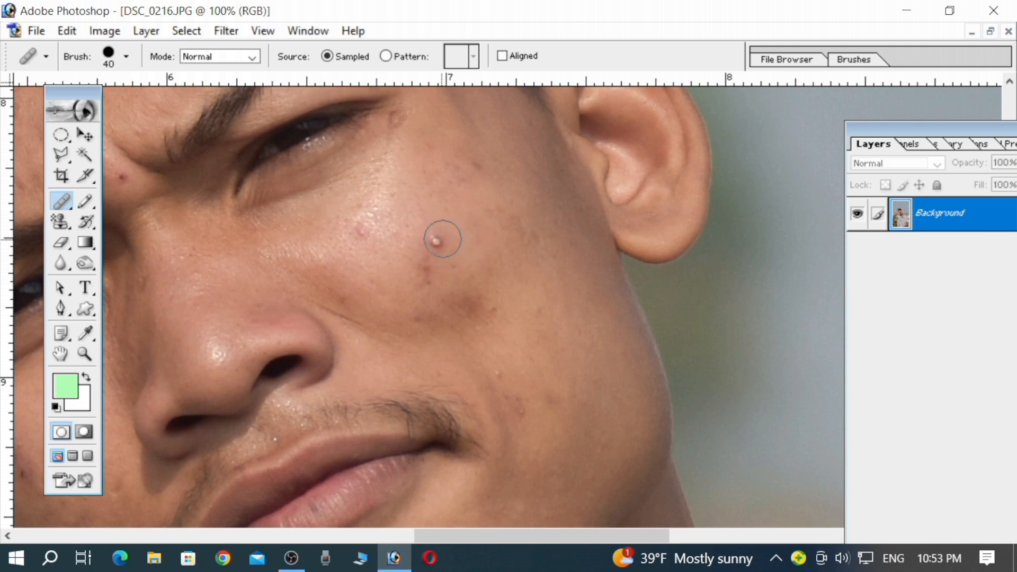
key("bracketleft")
key("bracketleft")
key("bracketright")
Step: Try to heal the skin beside the raised cheek pimple without defining a source point
key("alt")
left_click(470, 243)
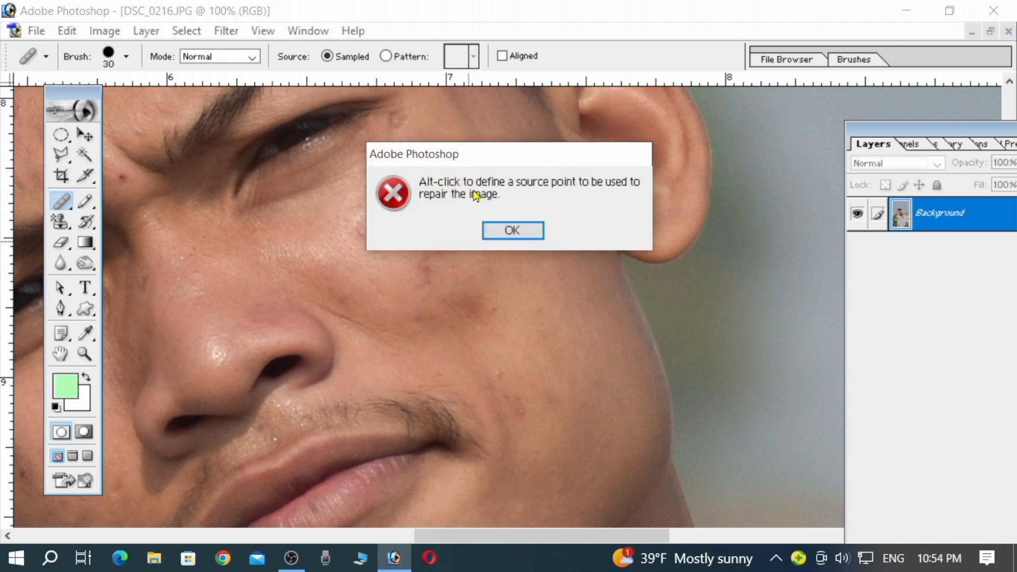
left_click(507, 222)
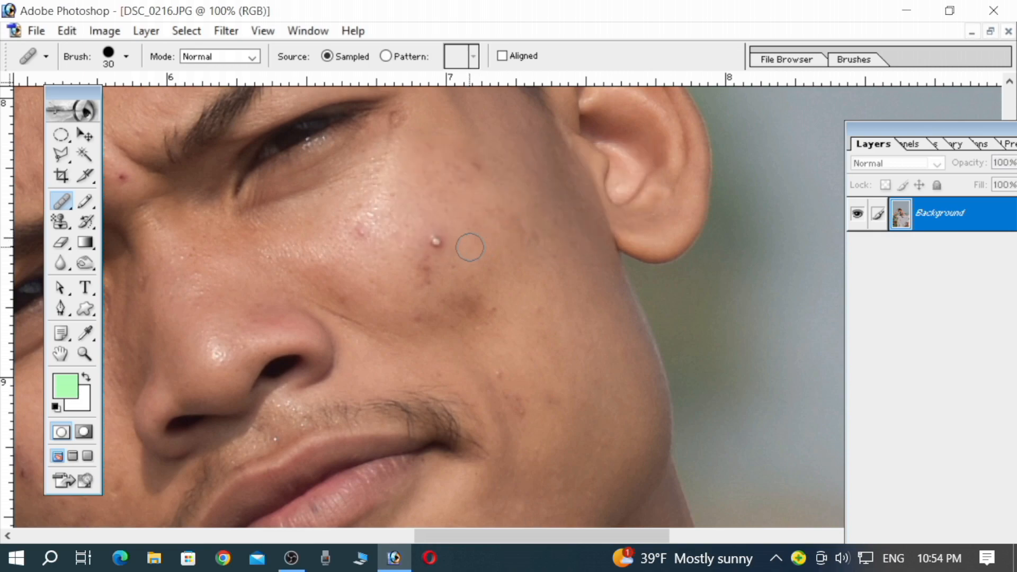
Step: Sample the clear skin beside the raised cheek pimple and heal the pimple with it
key("alt")
left_click(473, 249, "alt")
left_click(434, 237)
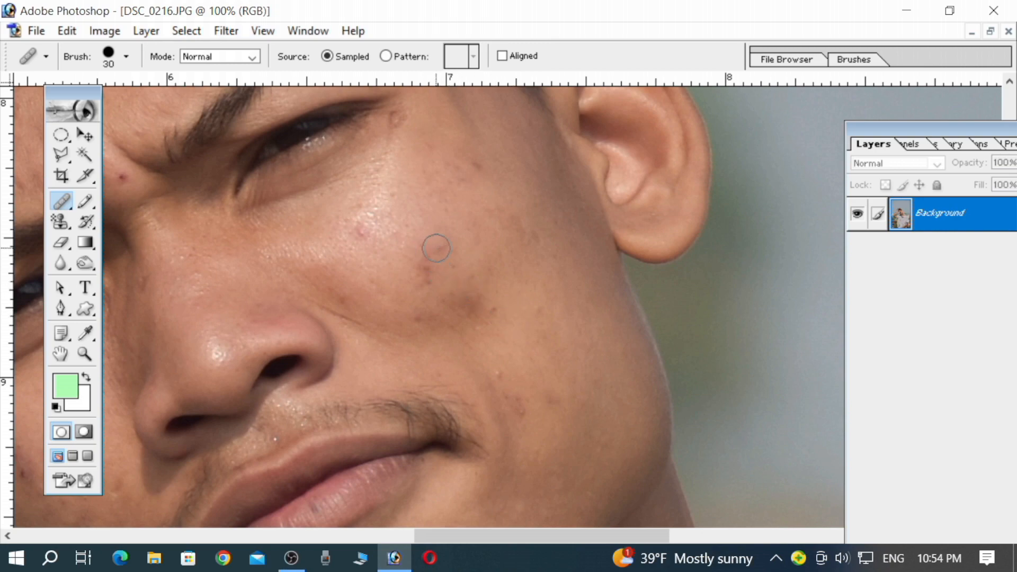
scroll(594, 391, "down", 3)
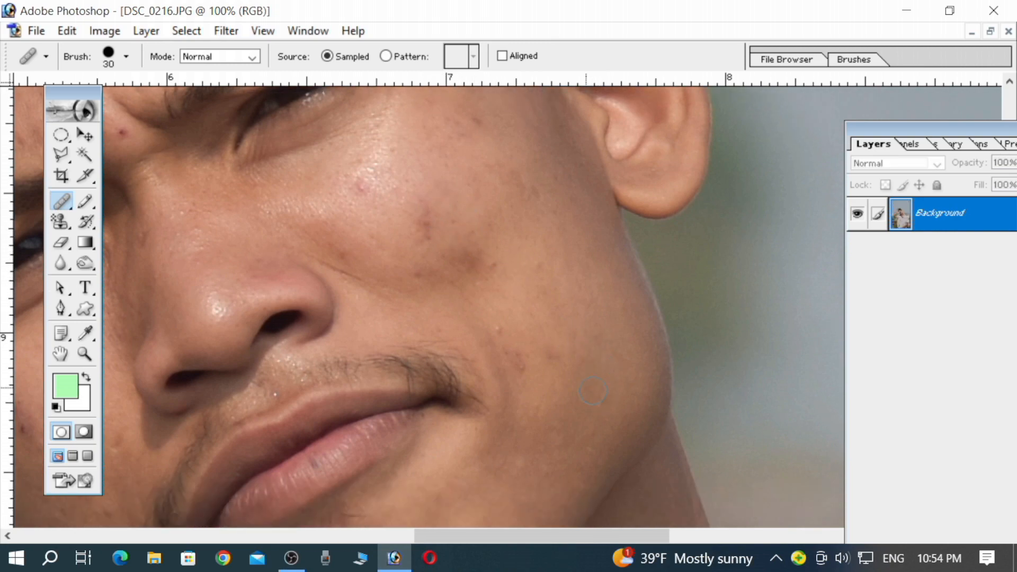
scroll(381, 258, "up", 1)
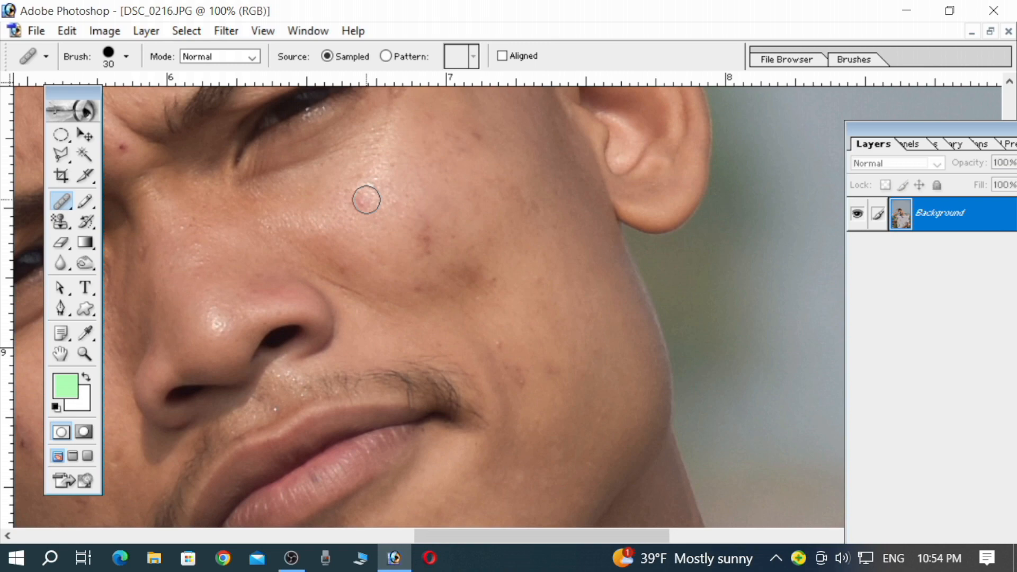
Step: Heal the spot on the cheek below the eye and, with the brush size set to 20, the red pimple between the eyebrows
left_click(367, 199)
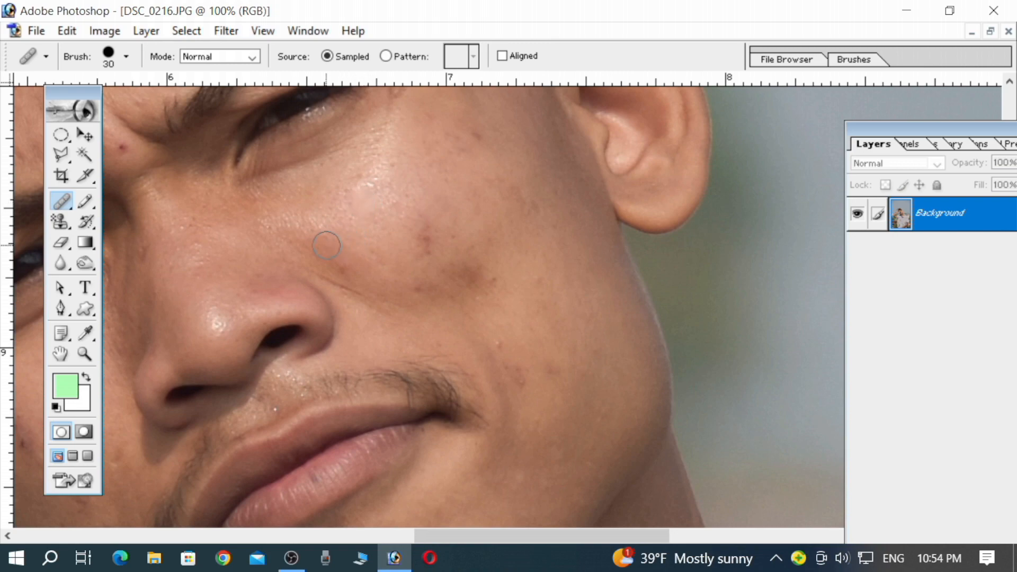
mouse_move(322, 218)
left_mouse_down()
mouse_move(488, 279)
mouse_move(573, 328)
left_mouse_up()
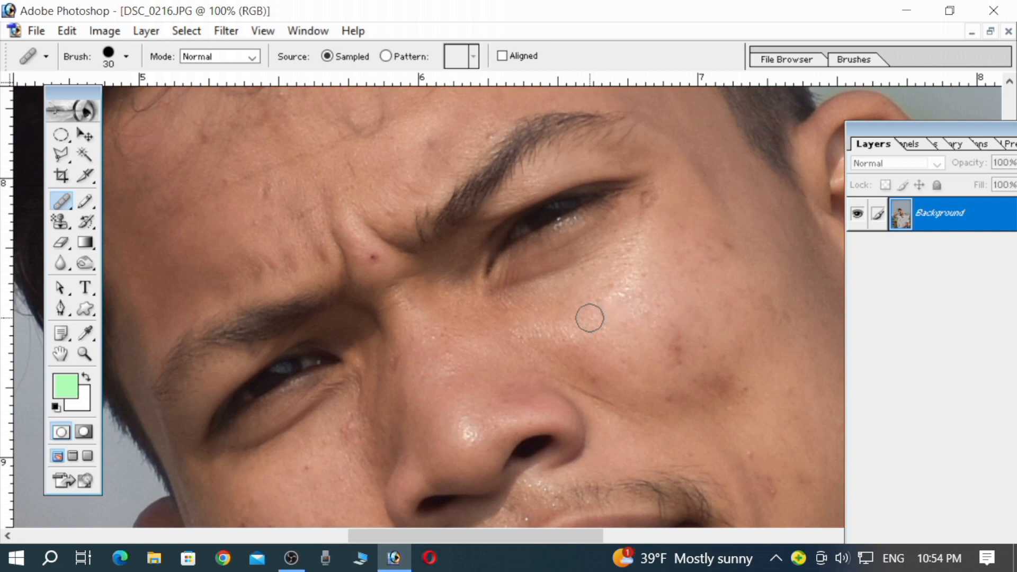
key("bracketleft")
key("bracketleft")
key("bracketright")
scroll(416, 310, "down", 10)
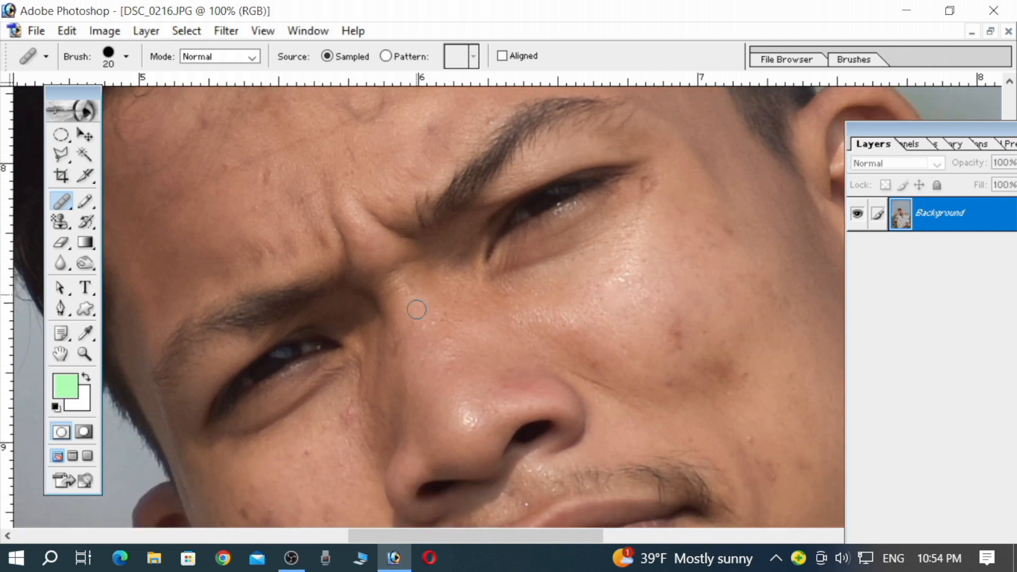
Step: Heal the dark mole on the neck below the jaw with the Healing Brush
scroll(417, 310, "down", 3)
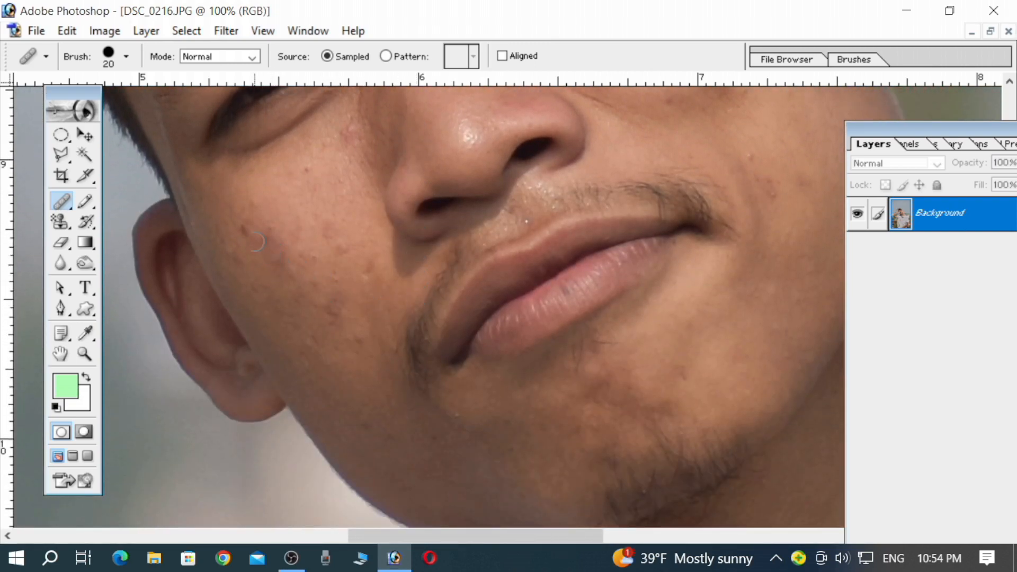
scroll(339, 307, "down", 1)
scroll(375, 303, "down", 2)
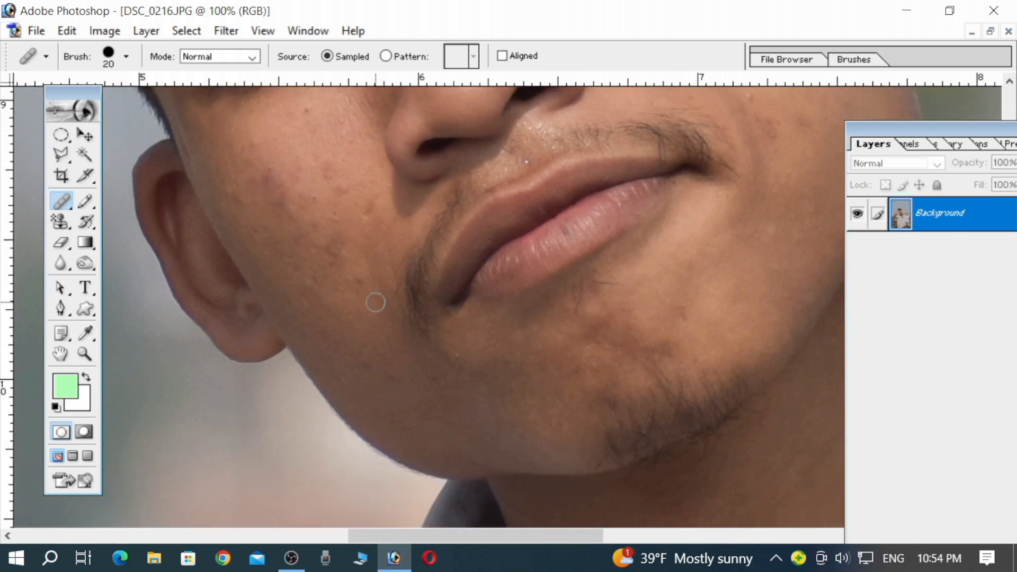
key("space")
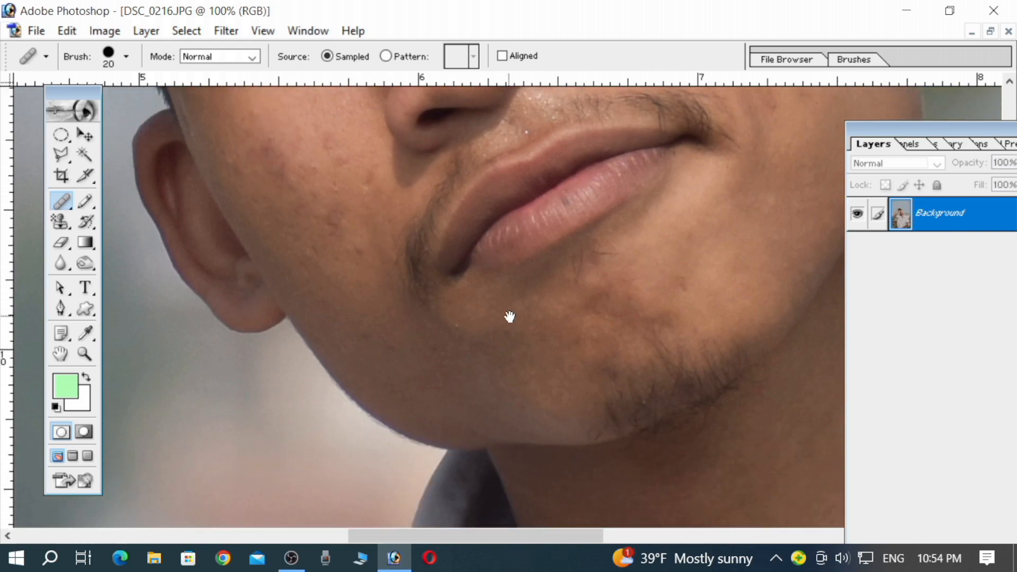
mouse_move(522, 311)
left_mouse_down()
mouse_move(202, 259)
mouse_move(183, 244)
left_mouse_up()
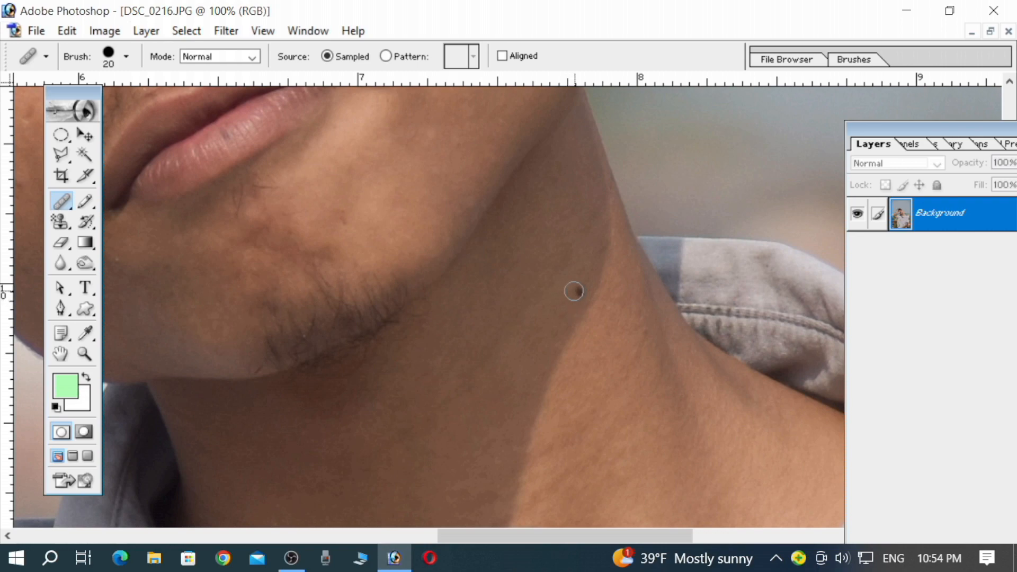
left_click(581, 291)
scroll(527, 349, "up", 3)
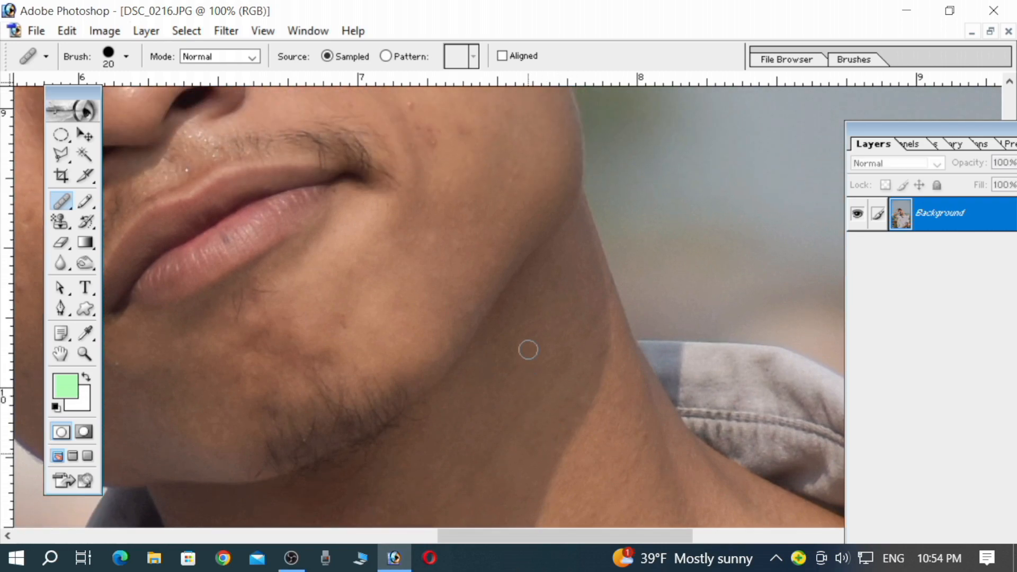
key("ctrl+minus")
key("ctrl+minus")
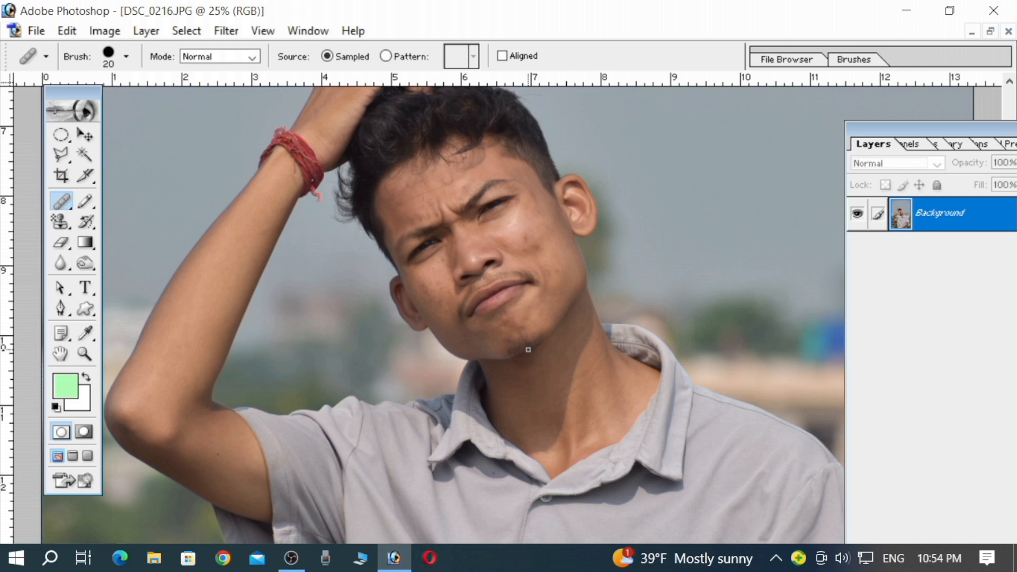
Step: Set the Healing Brush Tool to size 90 and heal the dark patch on the cheek using the clear skin beside it
left_click(62, 201)
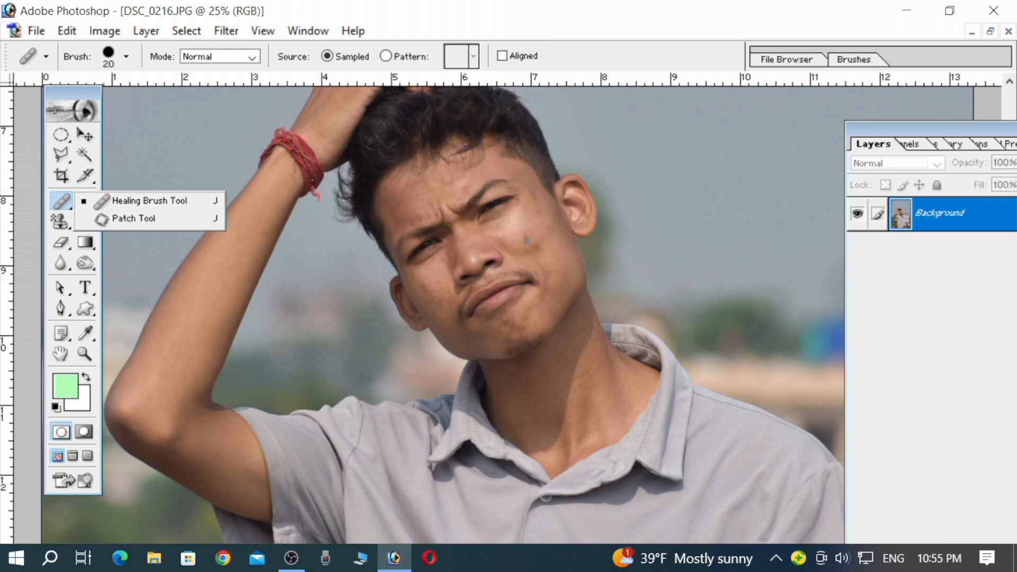
left_click(168, 201)
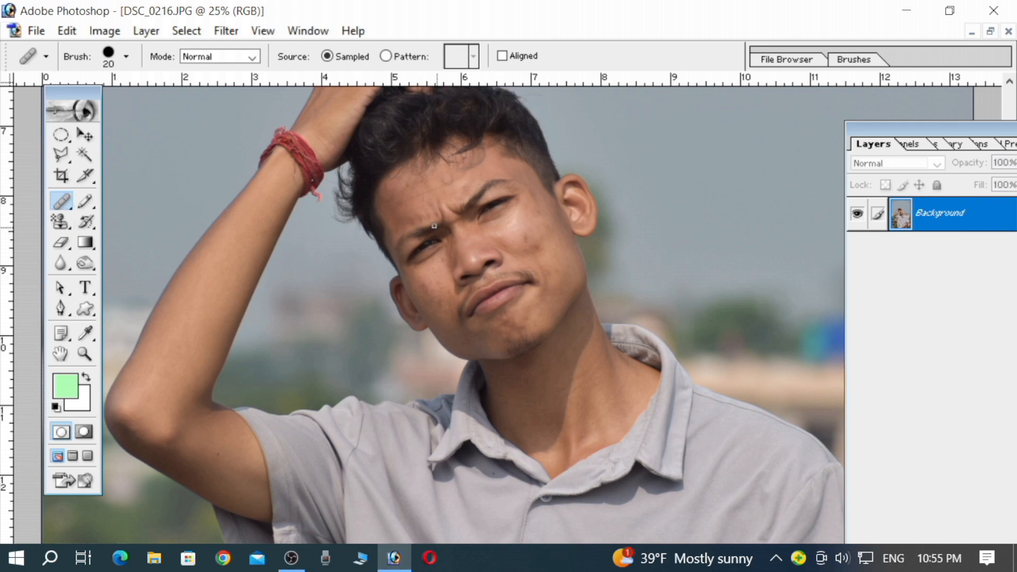
key("bracketright")
key("bracketright")
key("bracketright")
key("bracketright")
key("bracketright")
key("bracketright")
key("bracketright")
key("bracketright")
key("bracketright")
key("bracketleft")
key("bracketleft")
key("bracketleft")
key("bracketleft")
key("bracketleft")
key("bracketleft")
key("bracketleft")
key("bracketright")
key("bracketright")
key("bracketright")
key("bracketright")
key("bracketright")
left_click(546, 265)
left_click(527, 232)
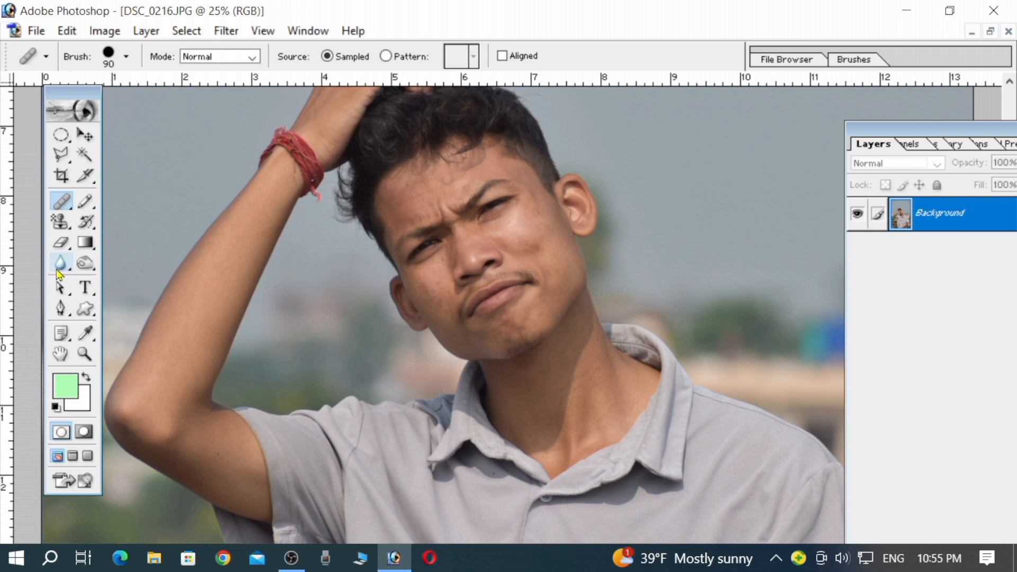
Step: Outline a small area below the white shirt button with the Patch Tool, fill it with a copy of that button, and deselect
left_click(62, 202)
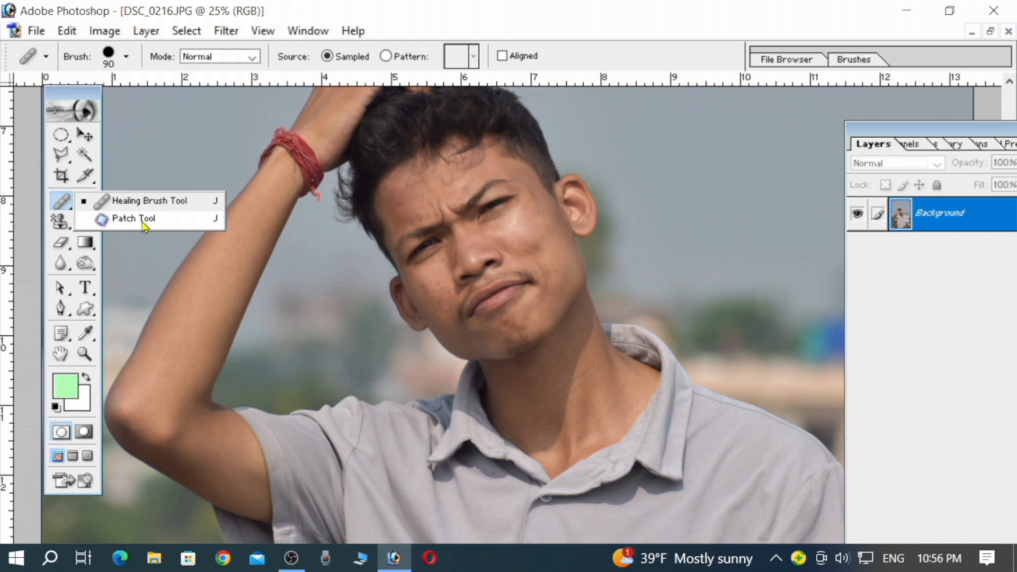
scroll(257, 243, "down", 3)
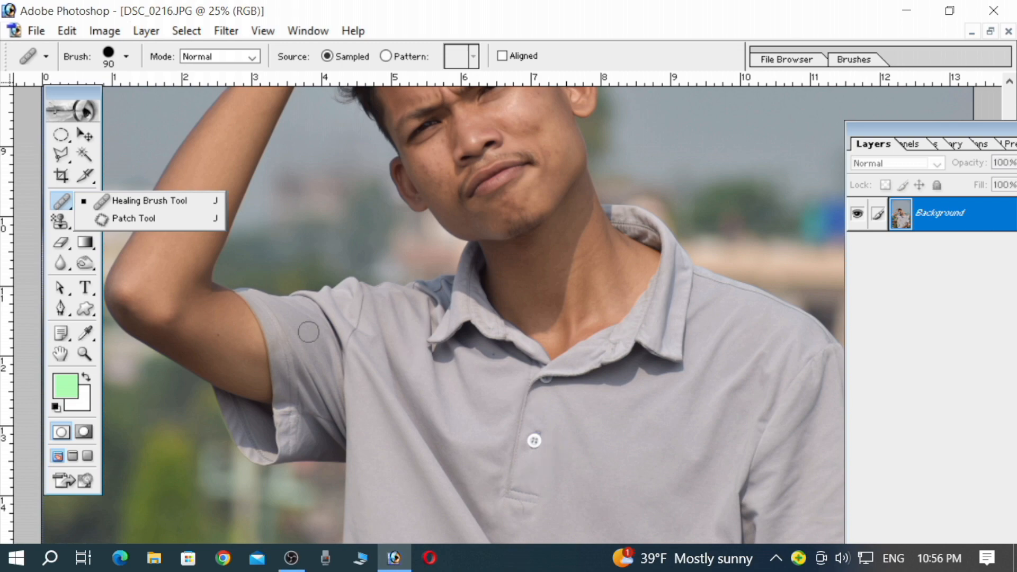
left_click(145, 222)
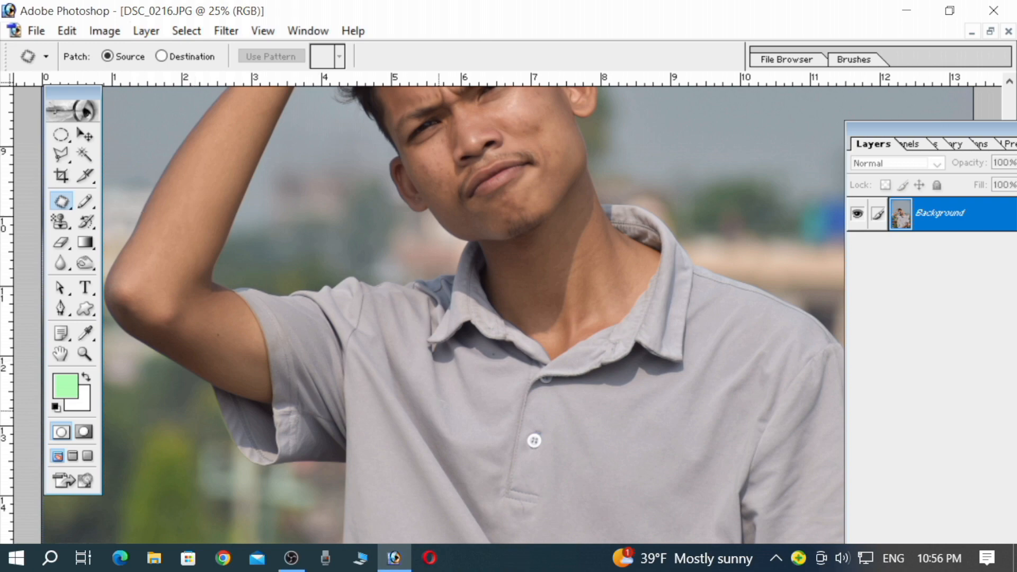
scroll(454, 402, "down", 5)
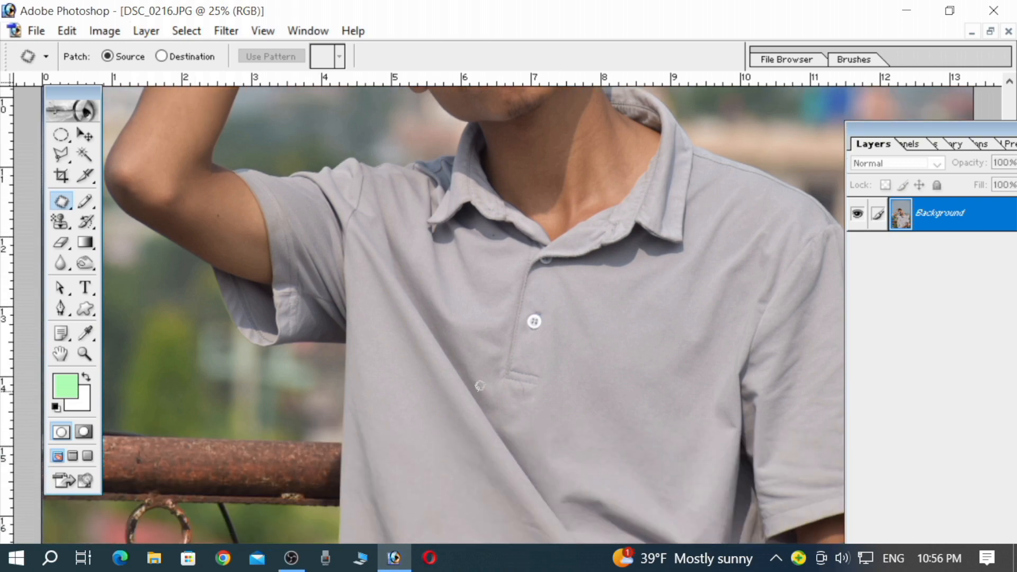
mouse_move(517, 359)
left_mouse_down()
mouse_move(536, 370)
mouse_move(542, 356)
mouse_move(517, 359)
left_mouse_up()
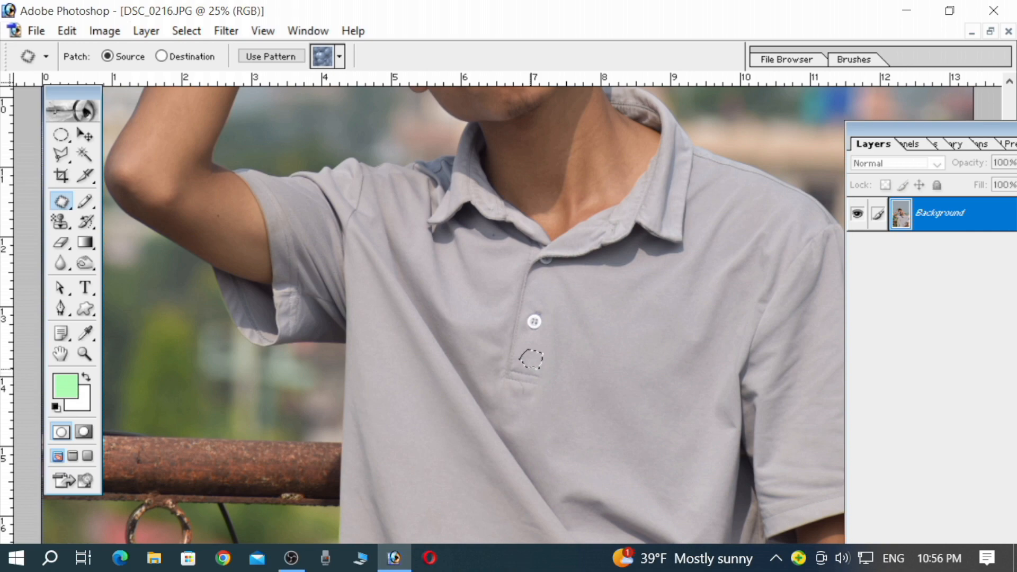
left_click_drag(530, 365, 533, 326)
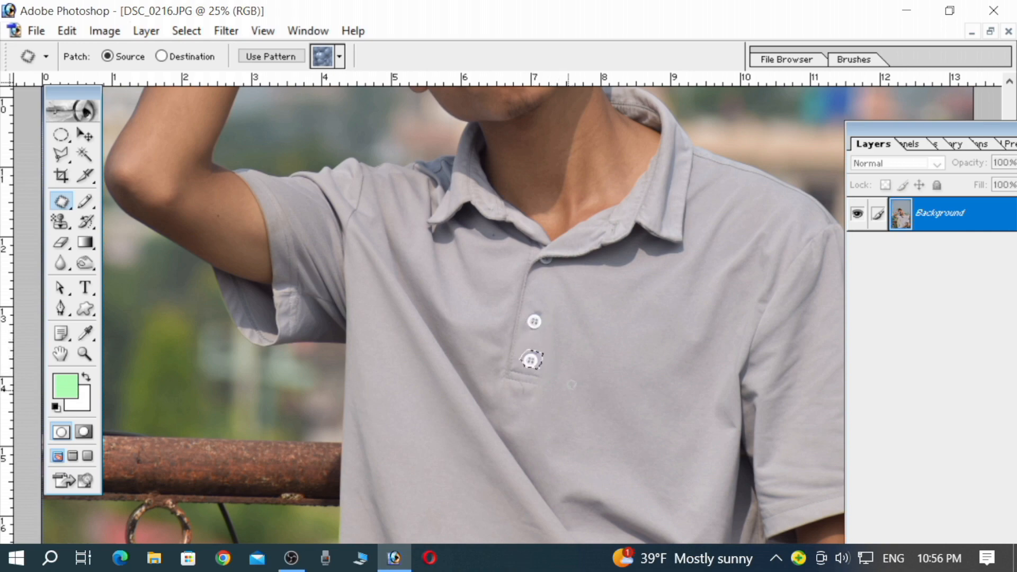
key("ctrl+d")
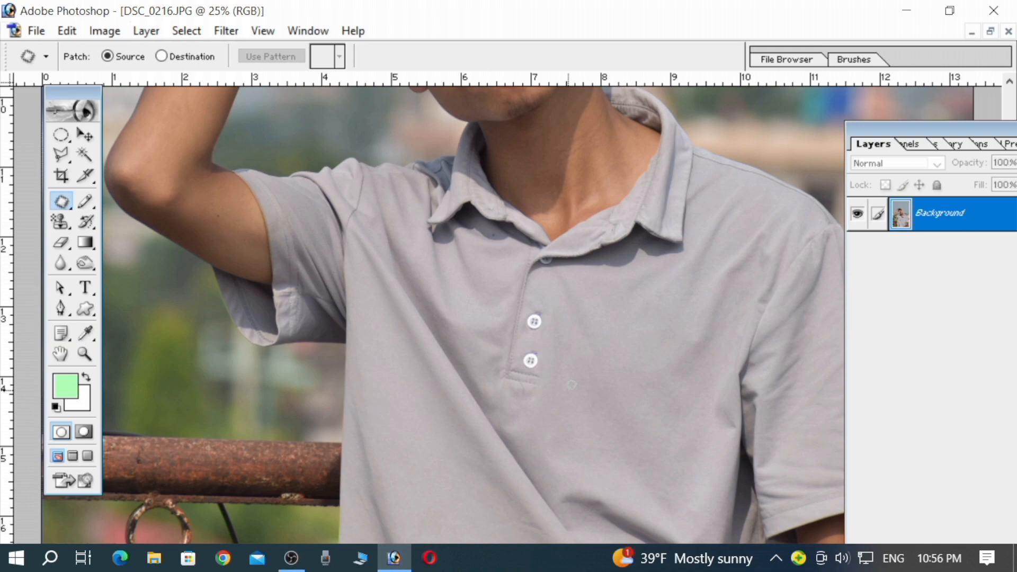
Step: Examine the two shirt buttons up close and the retouched portrait as a whole
key("ctrl+plus")
key("ctrl+plus")
key("ctrl+plus")
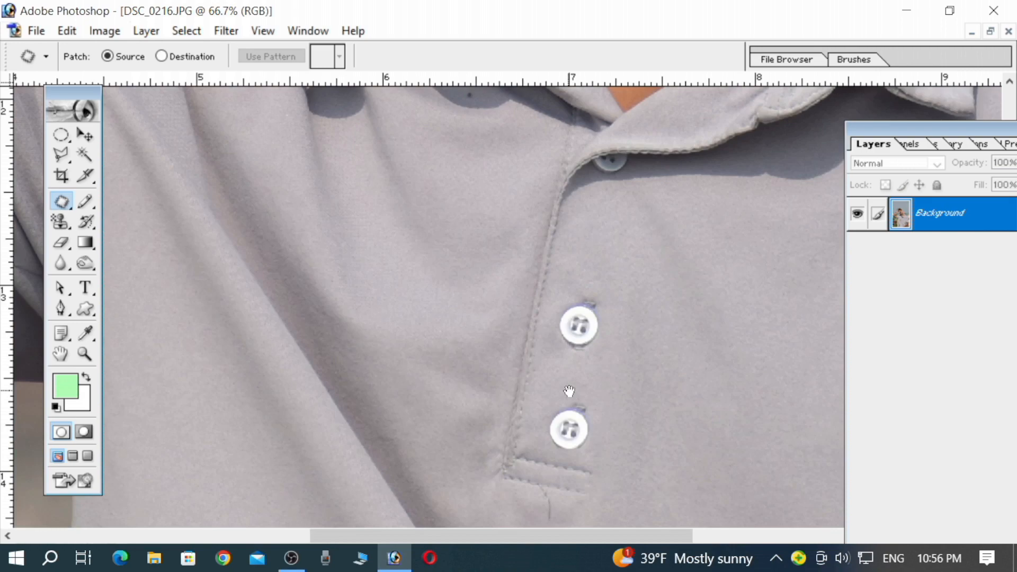
left_click_drag(566, 400, 495, 371)
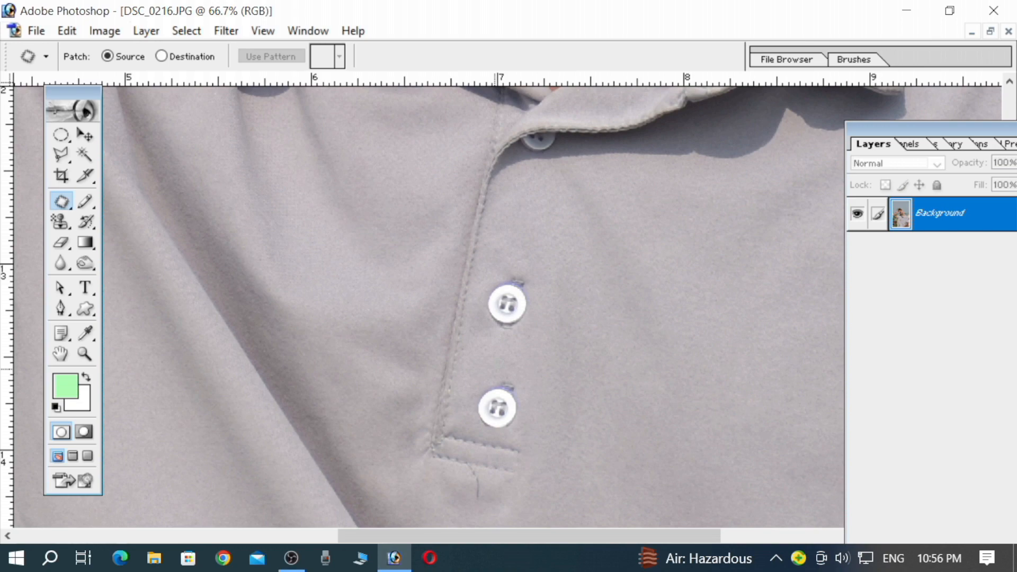
scroll(495, 369, "up", 3)
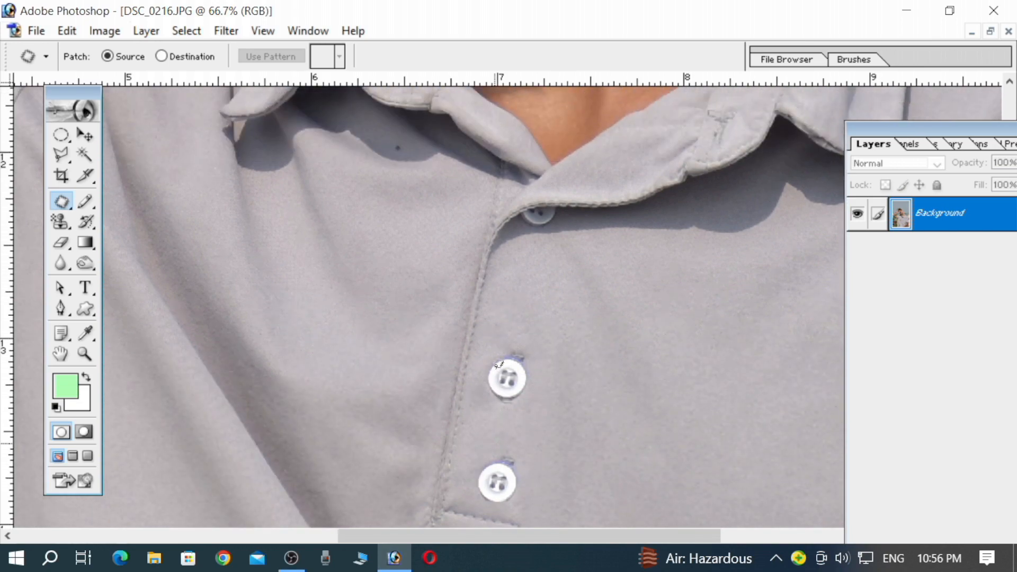
key("ctrl+minus")
key("ctrl+minus")
key("ctrl+minus")
key("ctrl+minus")
key("ctrl+minus")
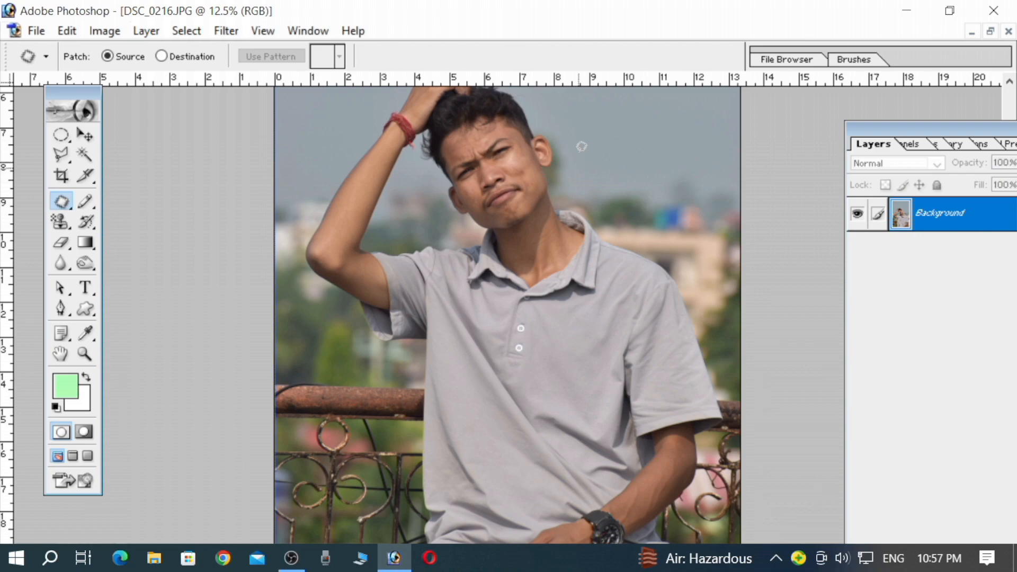
Step: Activate the History Brush Tool and try to paint with it on the photo at size 800 and 34% opacity
left_click(61, 201)
left_click_drag(86, 222, 139, 235)
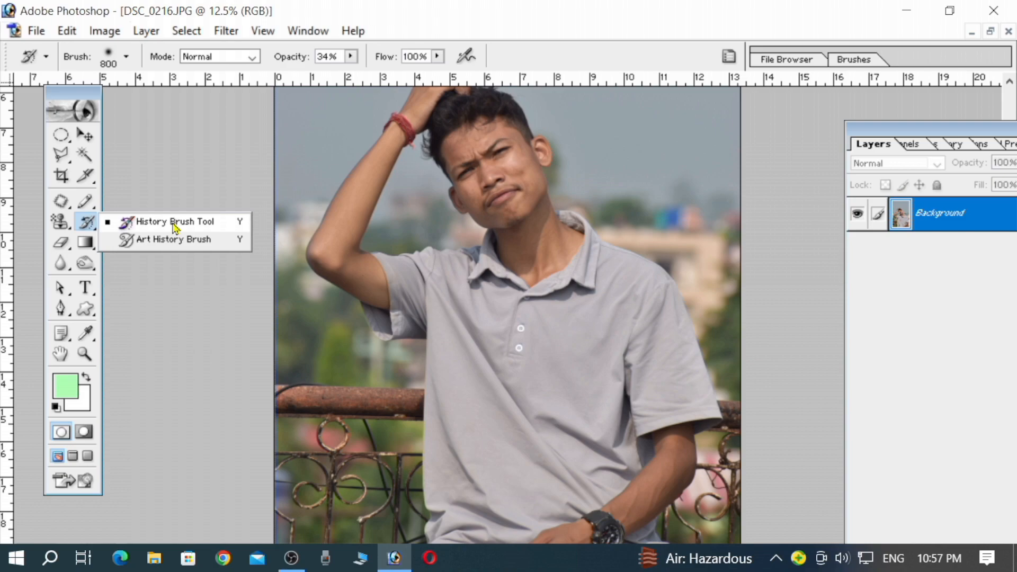
left_click(366, 204)
left_click(526, 232)
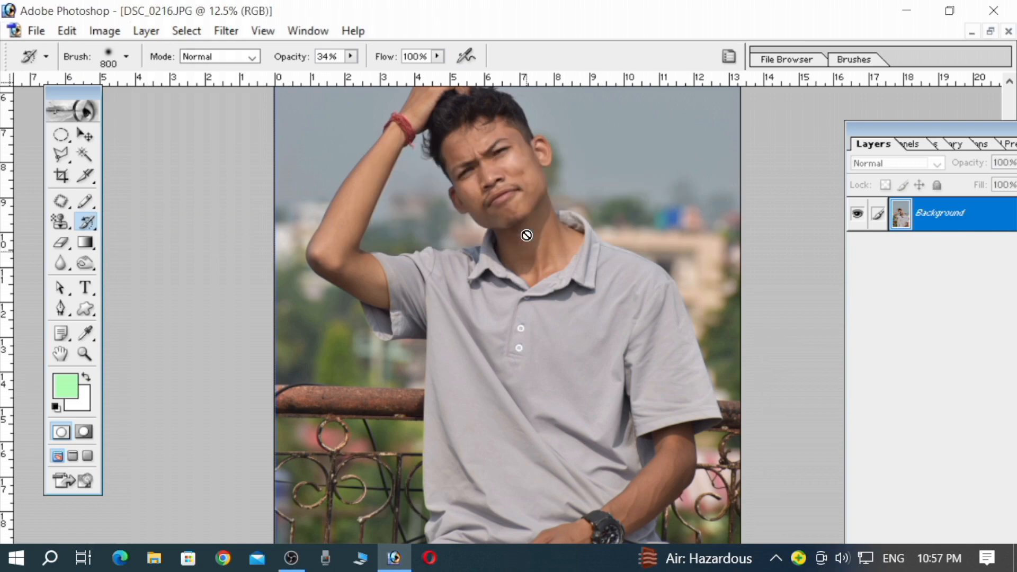
Step: Try to paint over the face with the reselected History Brush Tool
key("ctrl+plus")
key("ctrl+plus")
key("ctrl+plus")
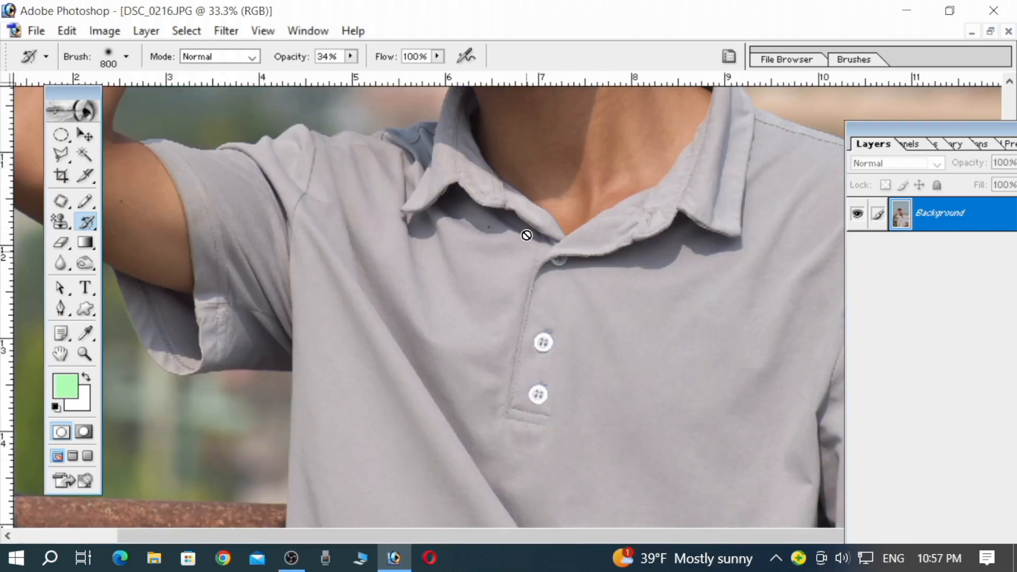
left_click_drag(527, 236, 454, 472)
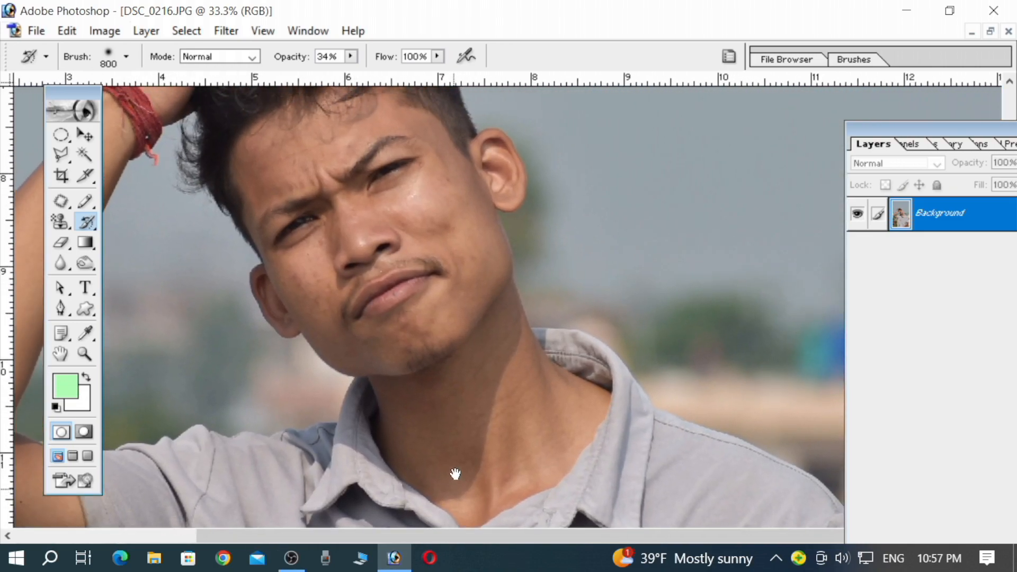
left_click(94, 231)
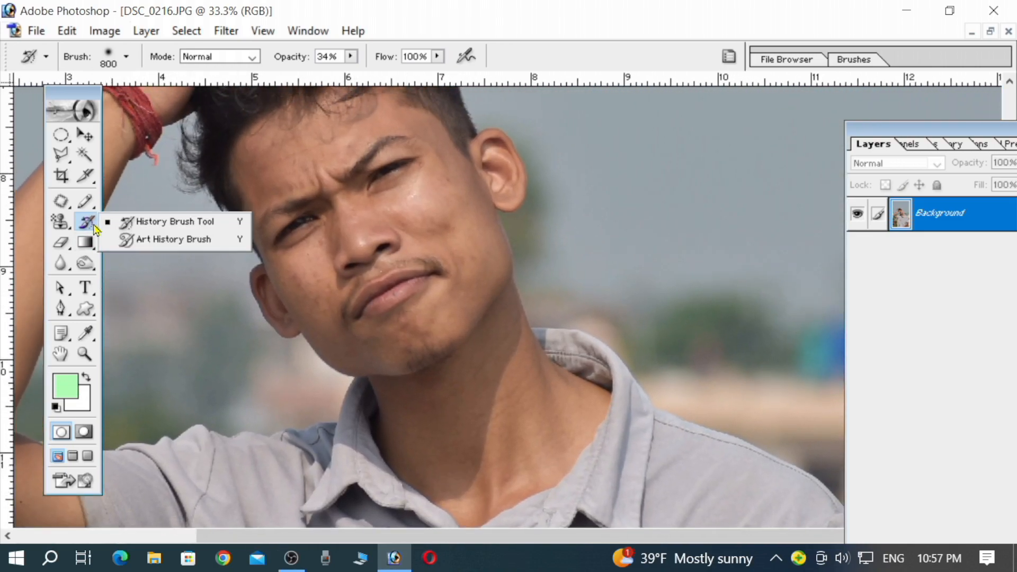
left_click(125, 220)
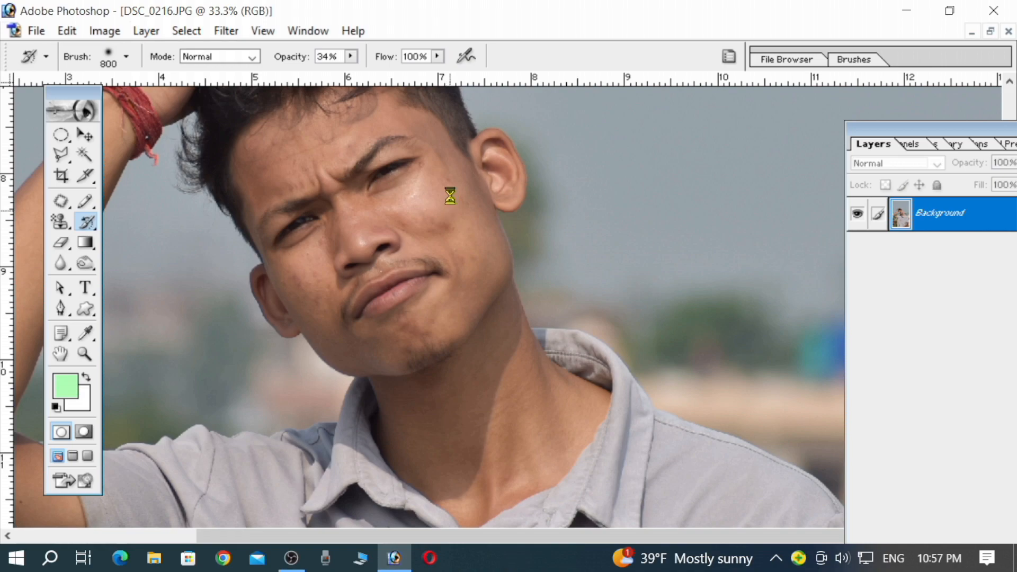
left_click(450, 195)
left_click(522, 232)
left_click(400, 225)
left_click(520, 229)
key("ctrl+minus")
key("ctrl+minus")
key("ctrl+minus")
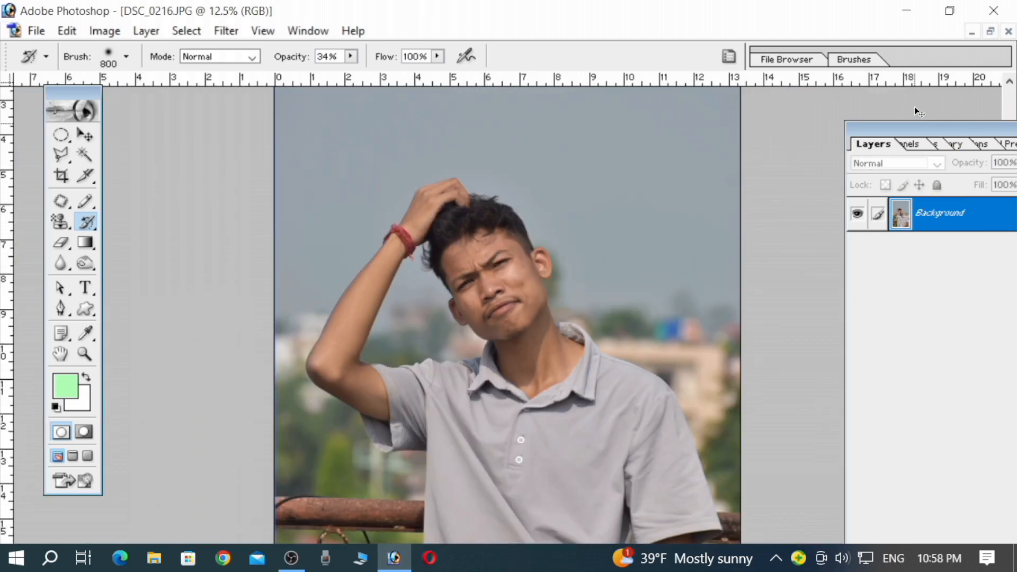
Step: Restore the photo to a floating window and duplicate the image under the name 123
left_click(991, 32)
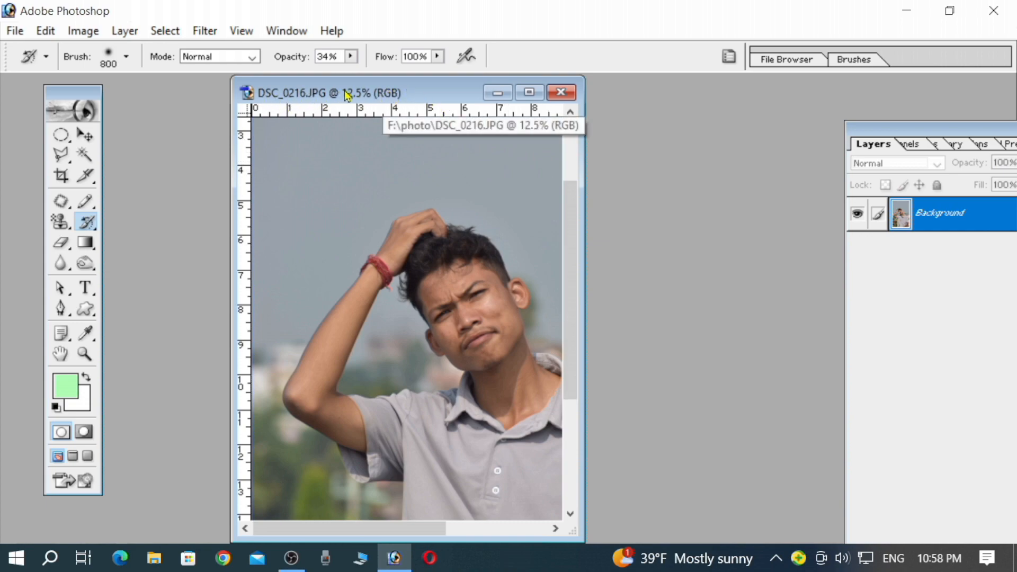
right_click(355, 95)
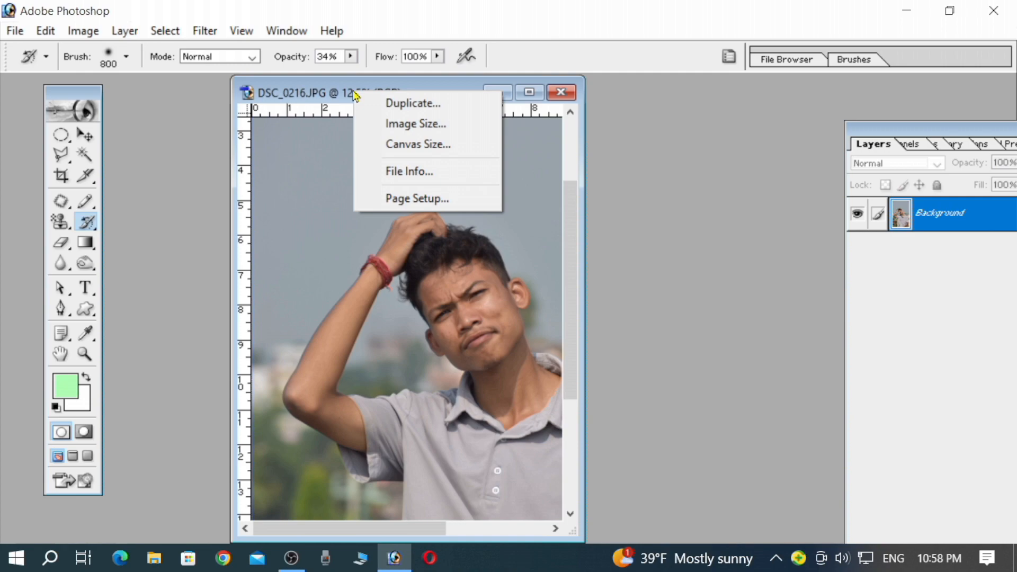
left_click(398, 104)
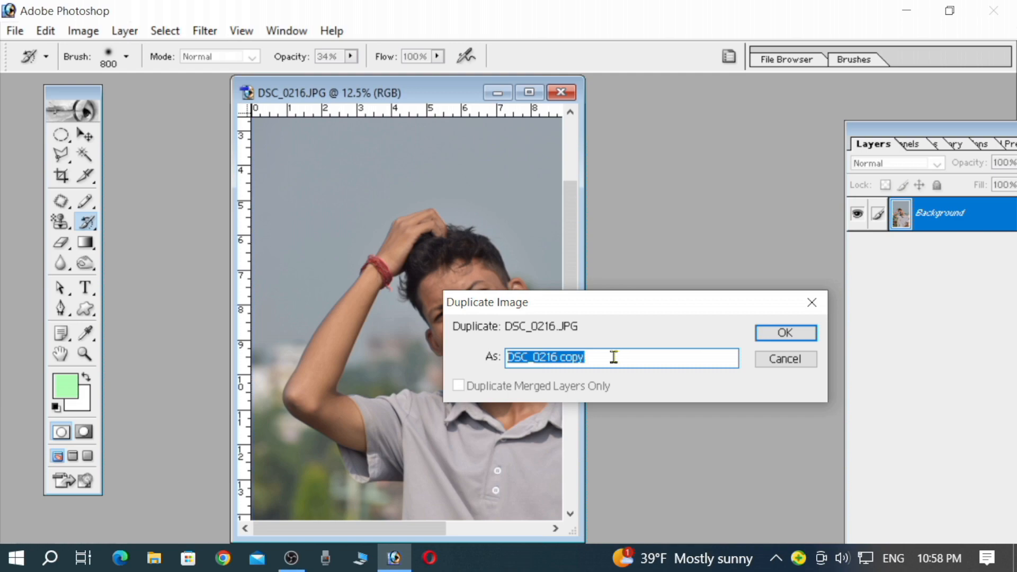
type("1")
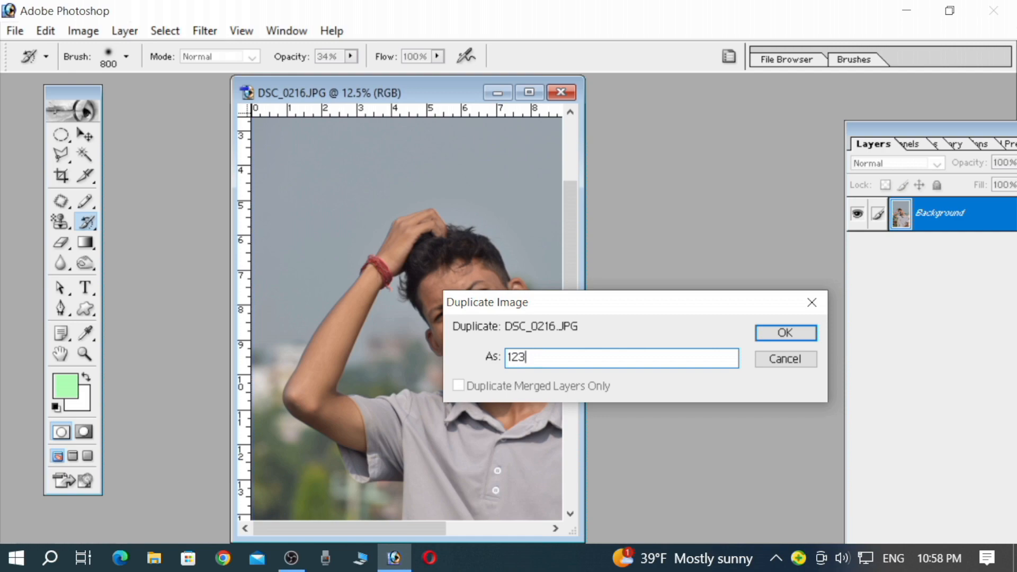
type("23")
left_click(785, 334)
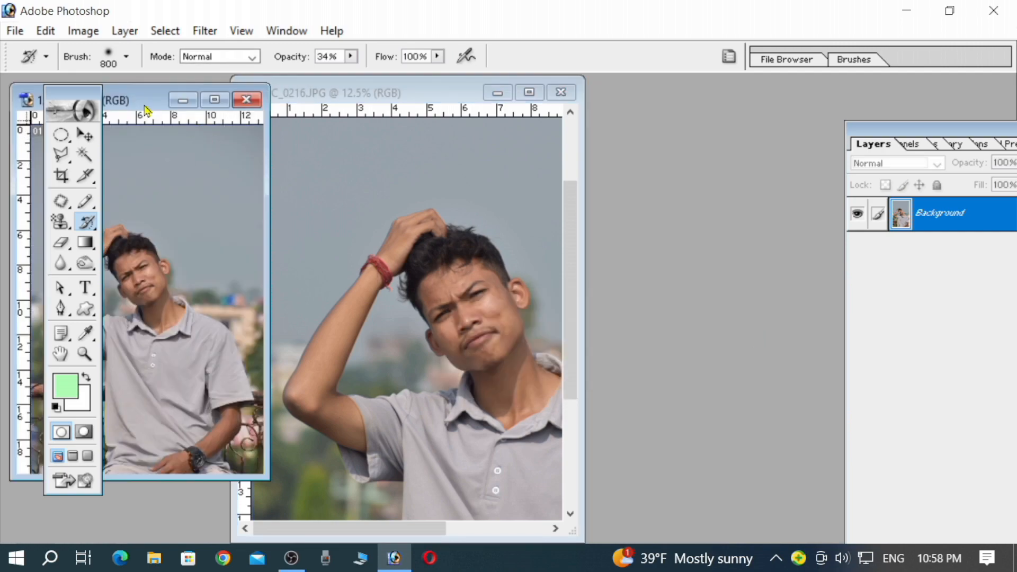
Step: Close the original DSC_0216.JPG without saving its changes and maximize the duplicate image 123
left_click_drag(139, 104, 412, 177)
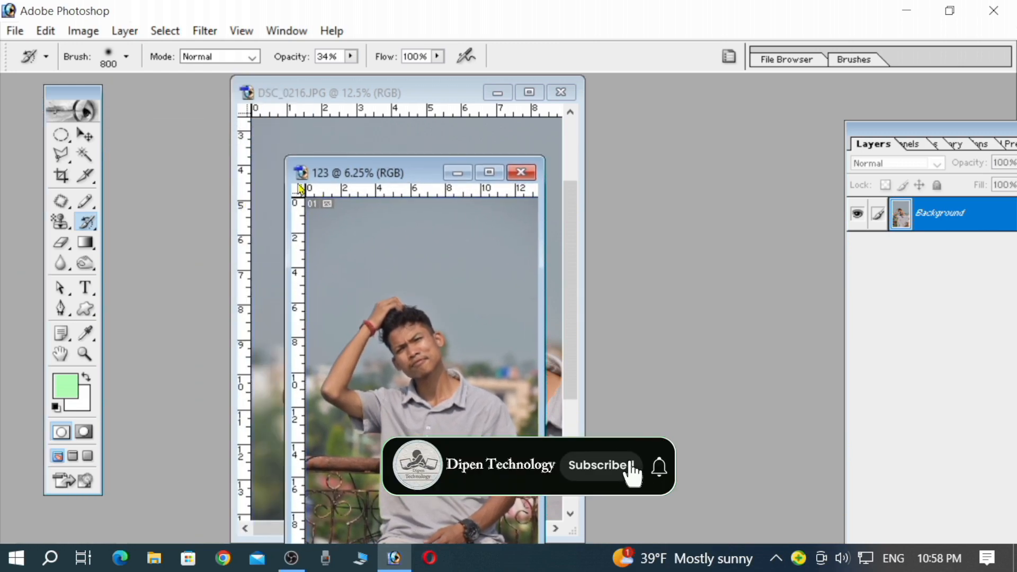
left_click(560, 94)
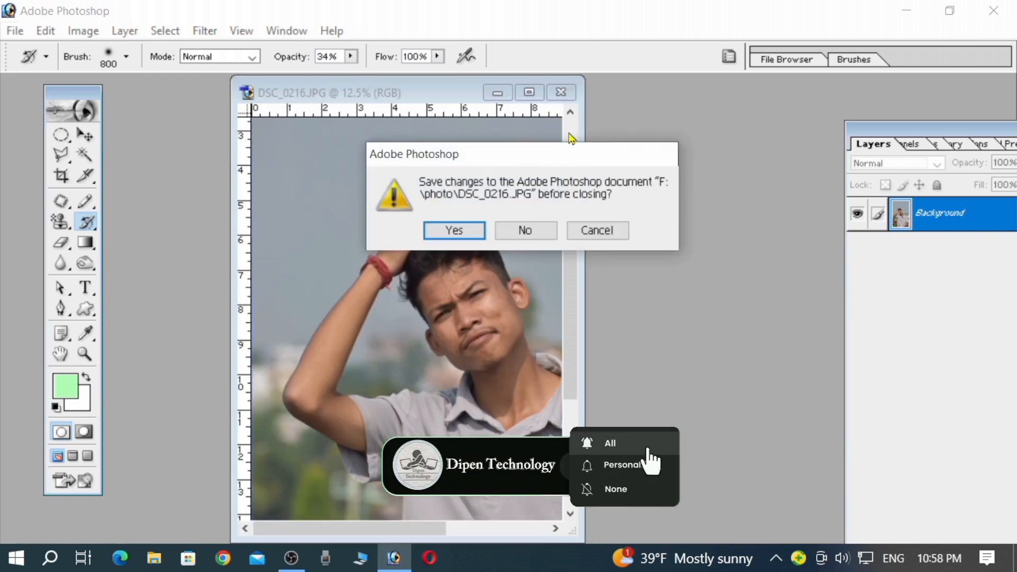
left_click(531, 234)
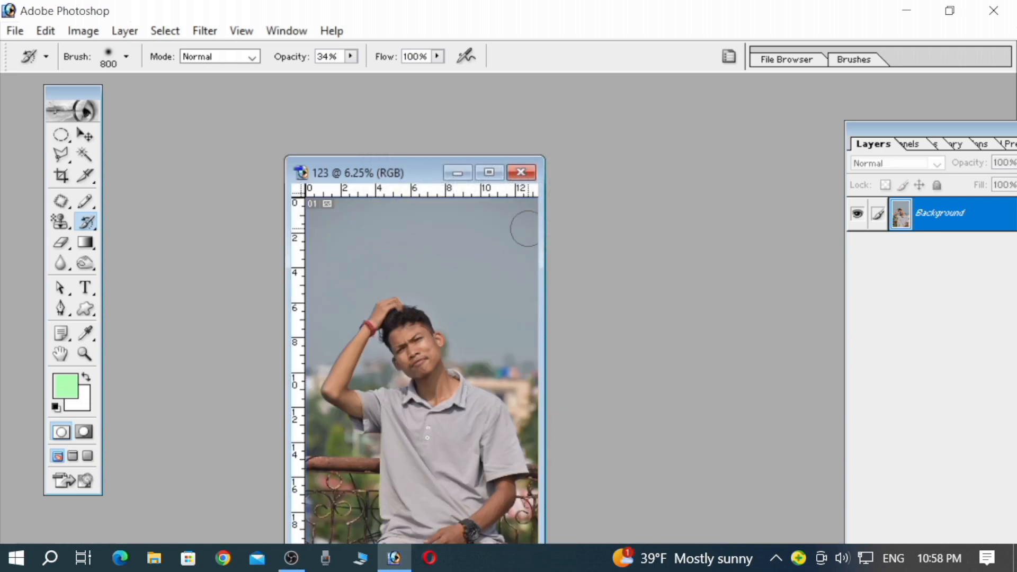
left_click(490, 168)
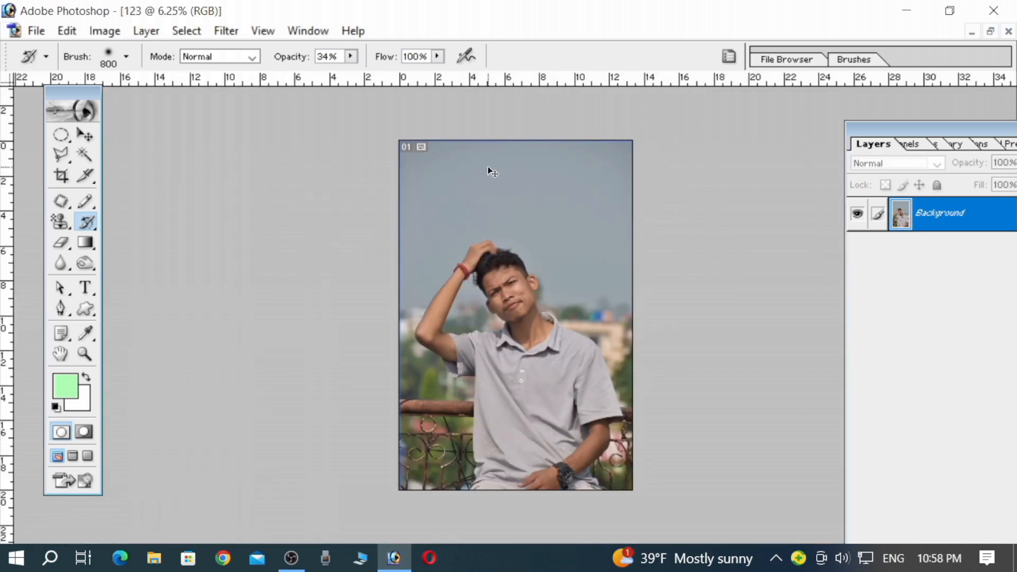
Step: Examine the face and neck of the duplicated portrait up close with the History Brush Tool active
key("ctrl+plus")
key("ctrl+plus")
key("ctrl+plus")
key("ctrl+plus")
key("ctrl+plus")
key("ctrl+plus")
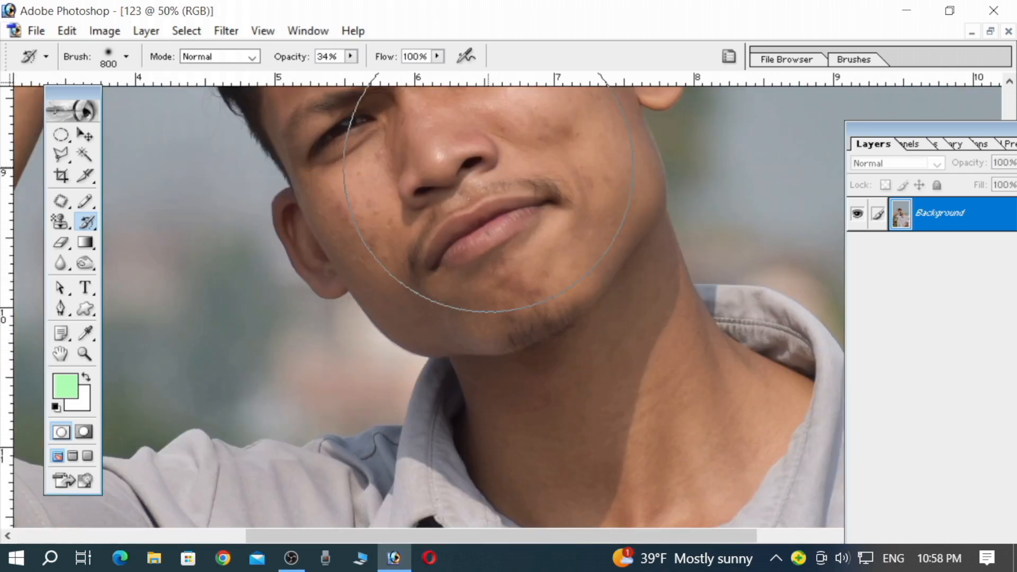
left_click(82, 228)
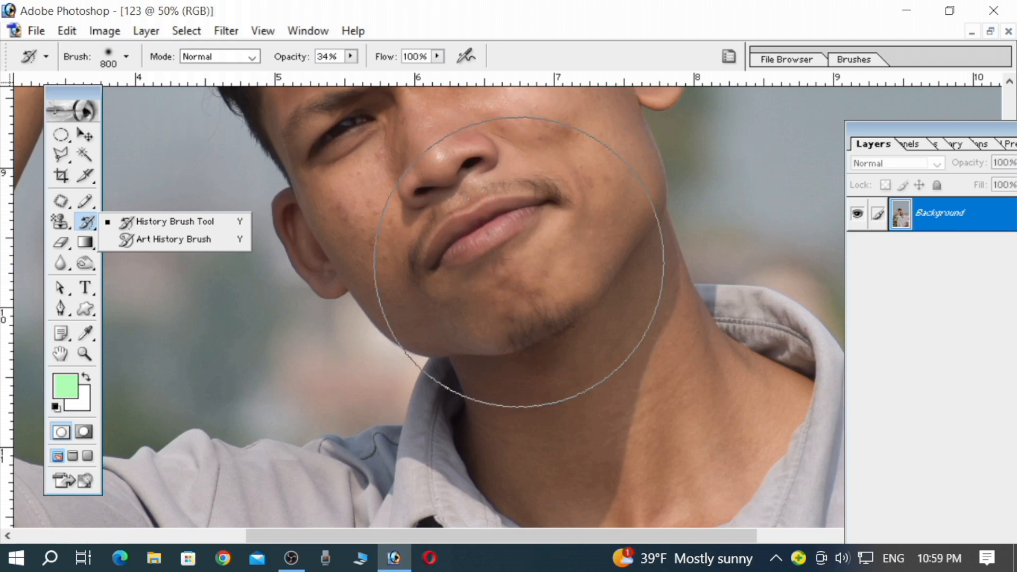
left_click(519, 261)
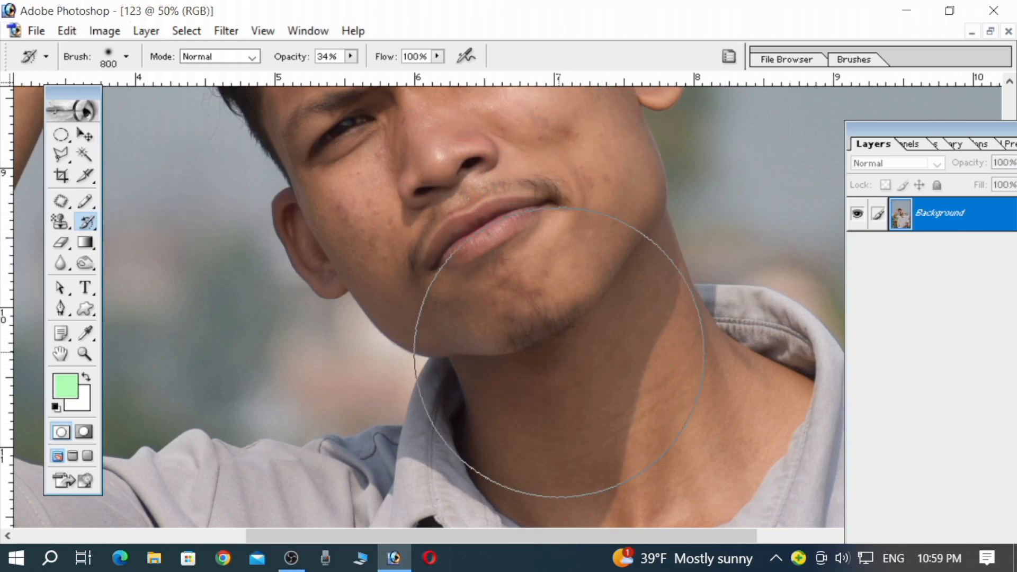
key("ctrl+minus")
key("ctrl+minus")
key("ctrl+minus")
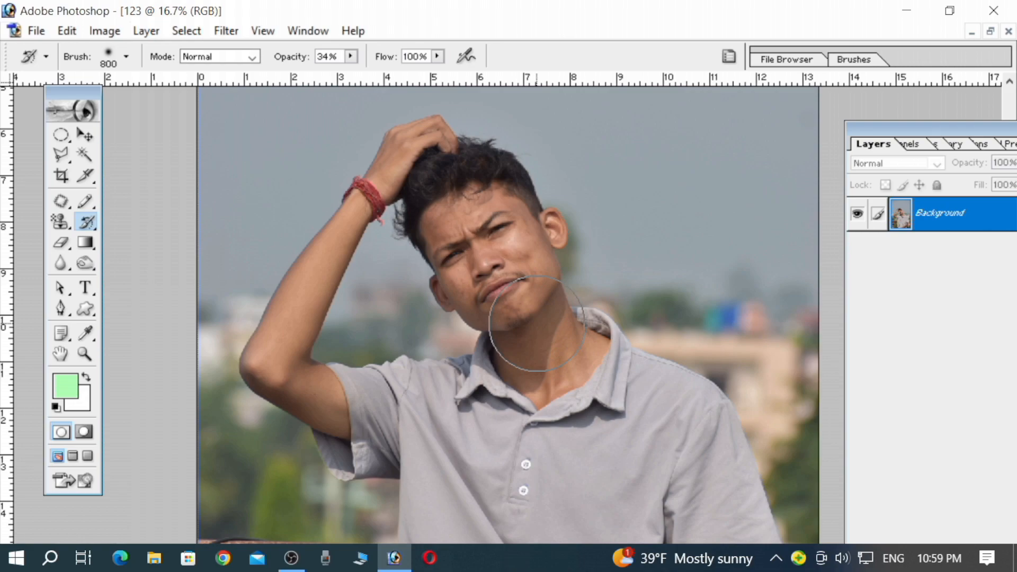
key("ctrl+plus")
key("ctrl+plus")
key("ctrl+plus")
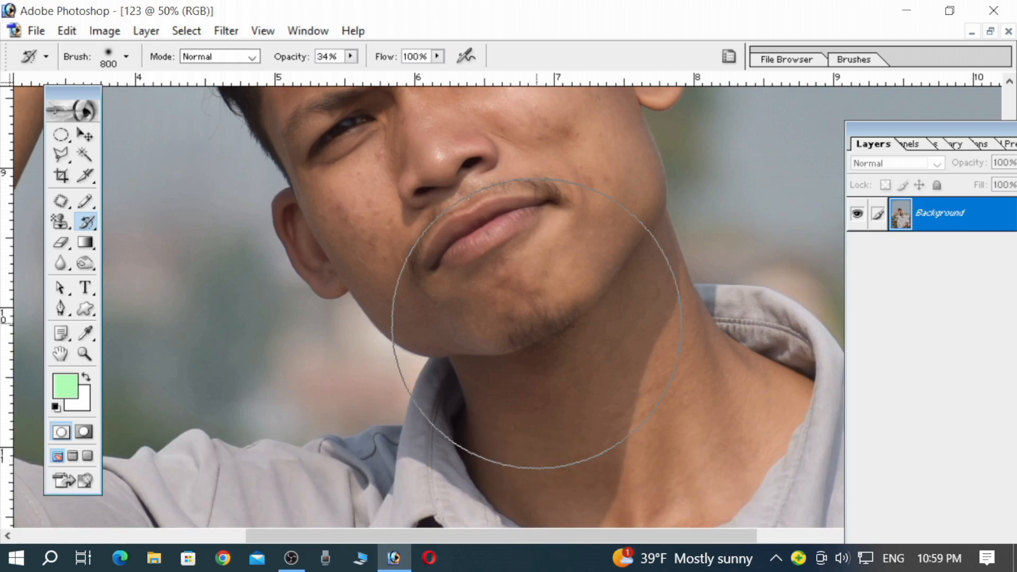
left_click_drag(537, 324, 579, 475)
left_click_drag(537, 360, 539, 461)
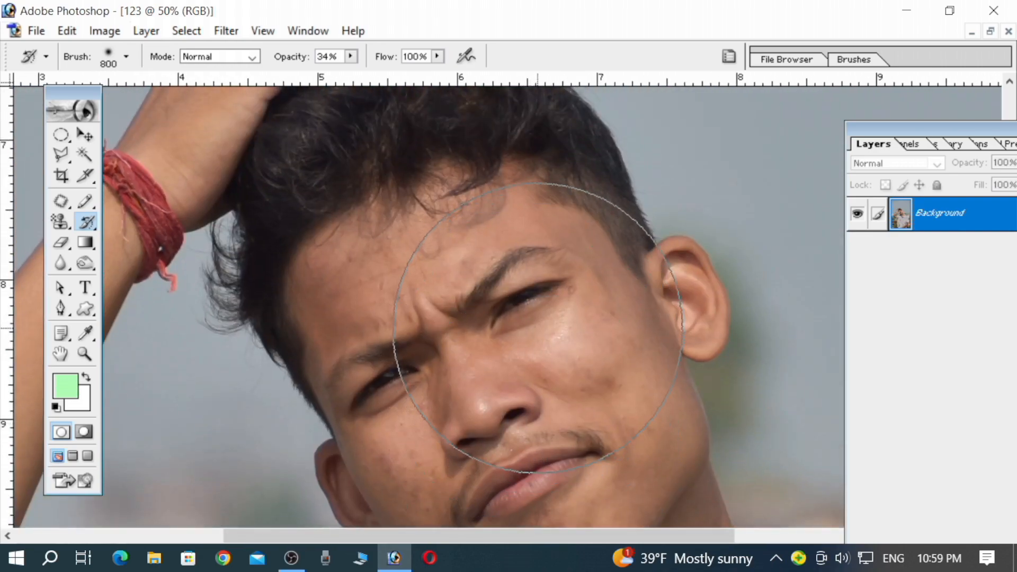
Step: Reduce the History Brush size to 175 and bring the face and neck into view
key("bracketleft")
key("bracketleft")
key("bracketleft")
key("bracketleft")
key("bracketleft")
key("bracketleft")
key("bracketleft")
key("bracketleft")
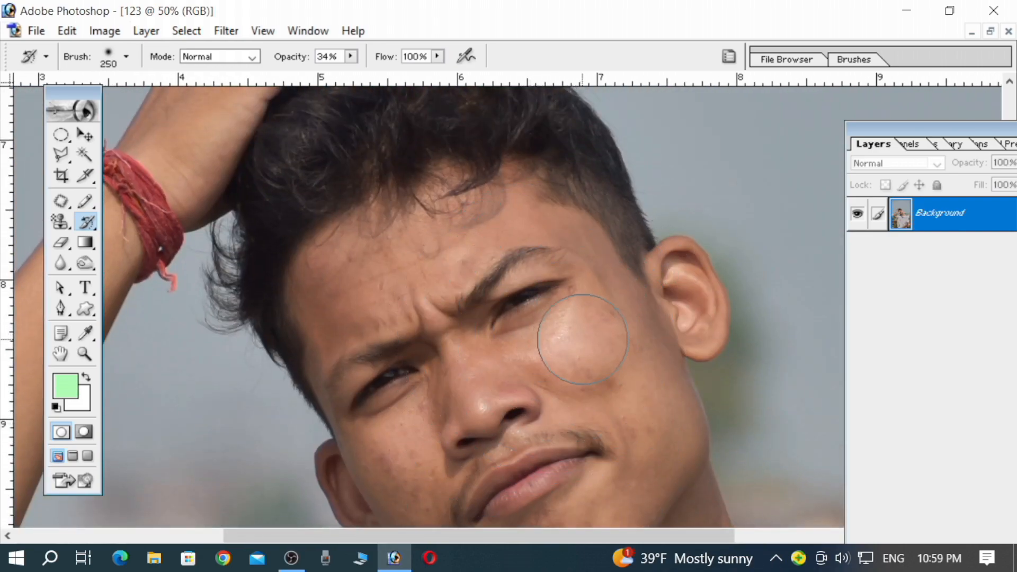
scroll(583, 339, "down", 1)
scroll(583, 339, "down", 10)
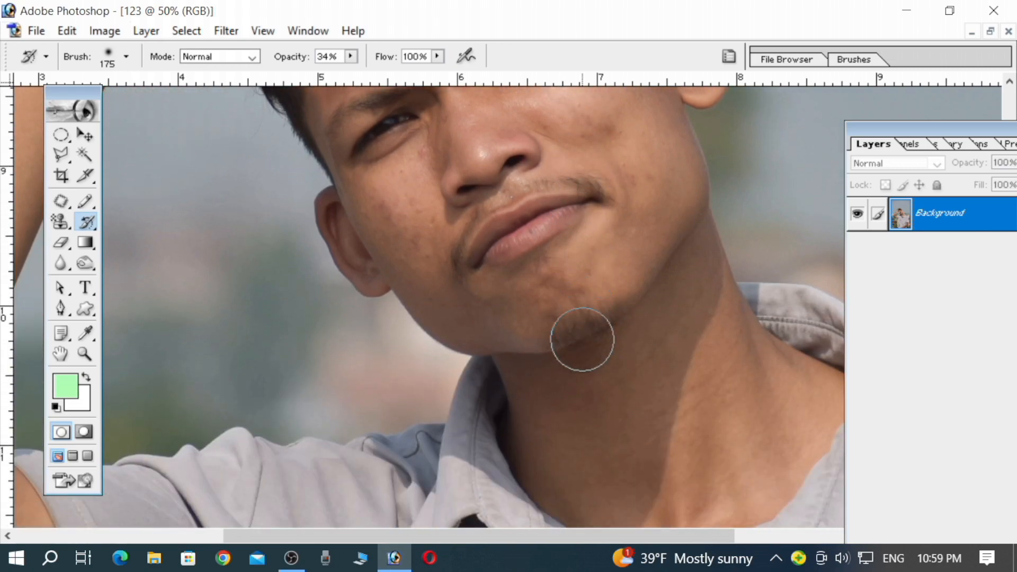
scroll(582, 339, "down", 2)
scroll(582, 339, "up", 7)
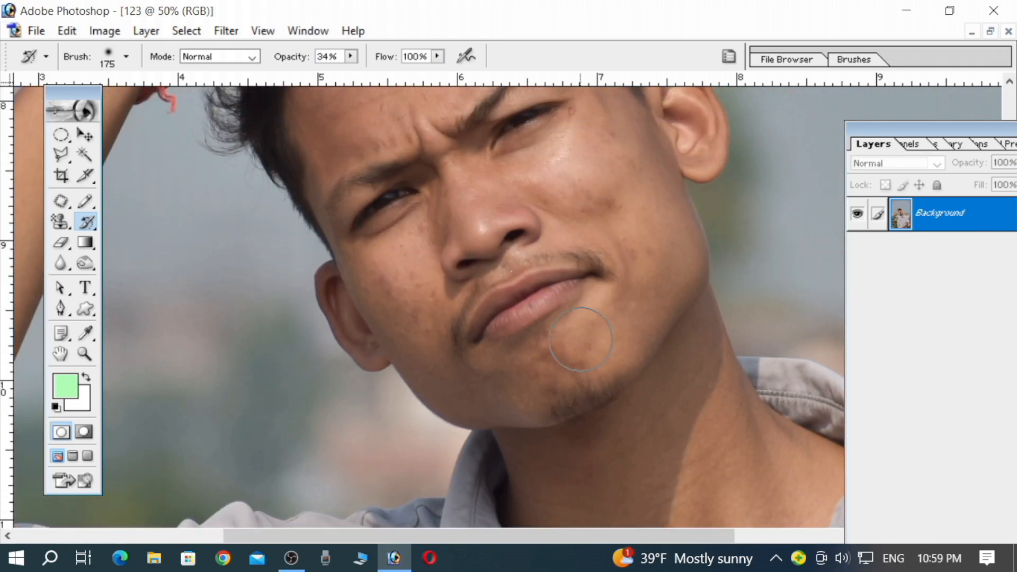
scroll(581, 339, "up", 1)
Step: Add a small round spot on the neck with the Elliptical Marquee Tool, filled with the near-black foreground color 080B08
left_click_drag(61, 135, 108, 159)
scroll(644, 357, "down", 3)
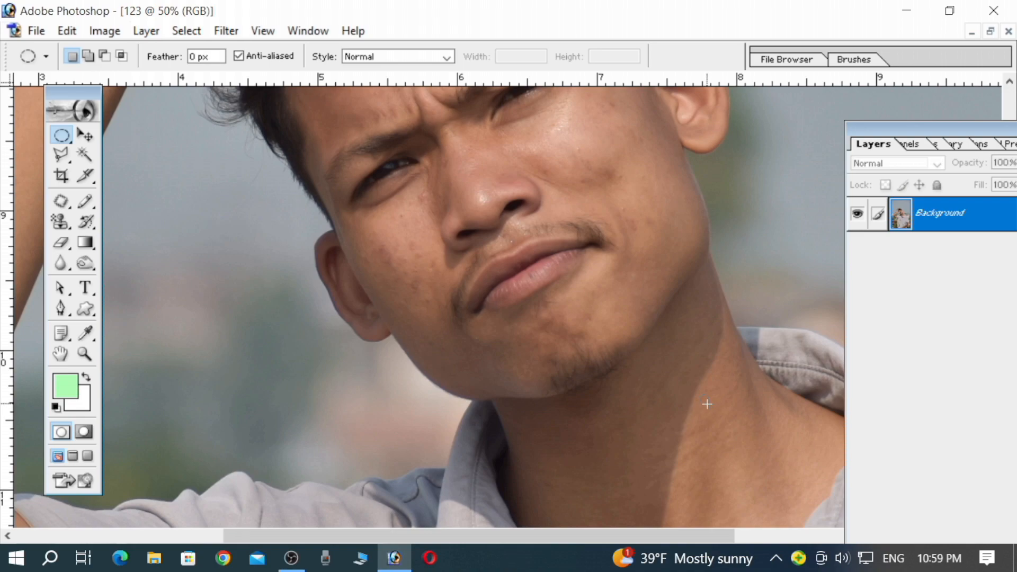
left_click(73, 395)
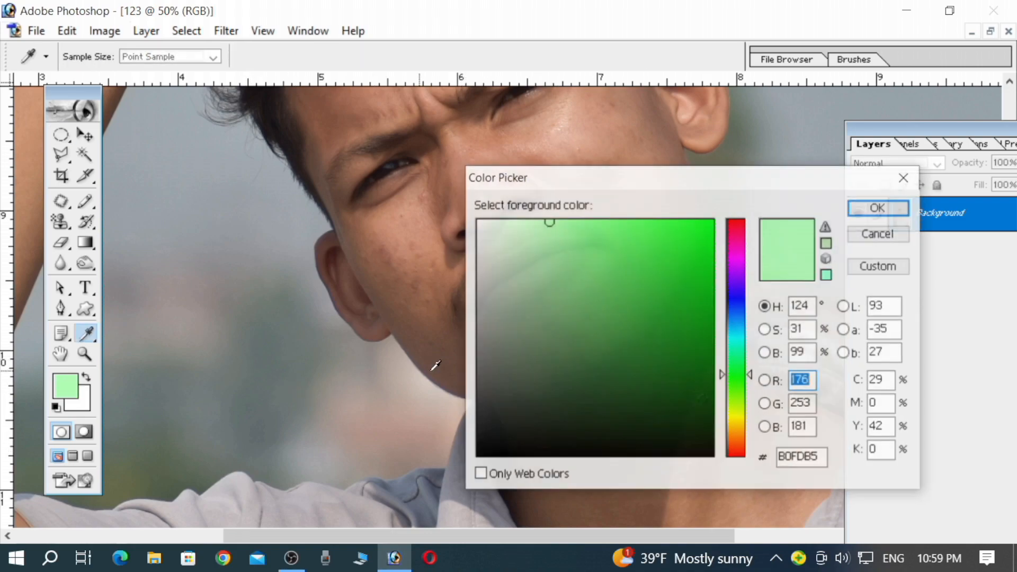
left_click(535, 446)
left_click(877, 208)
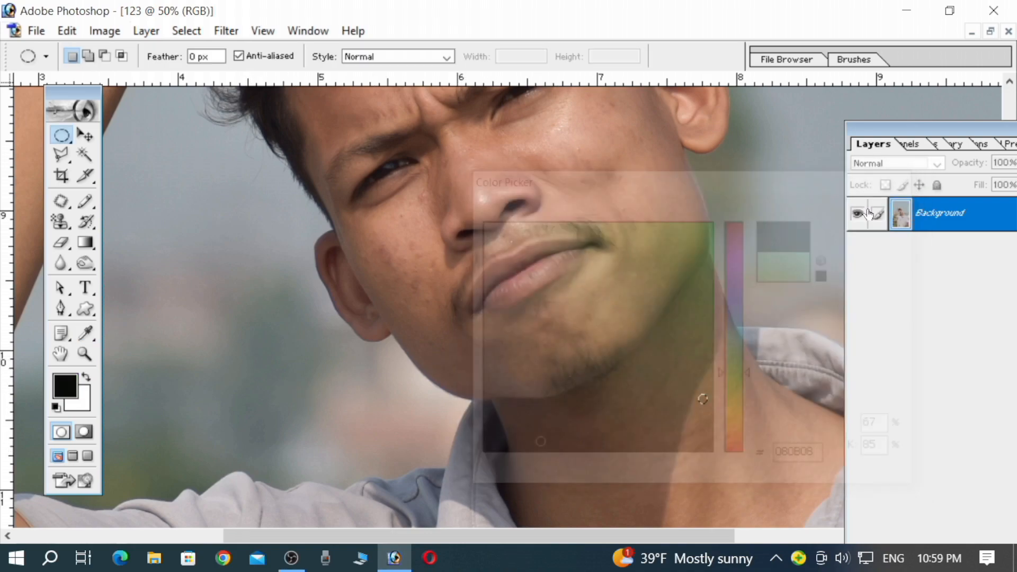
left_click(703, 399)
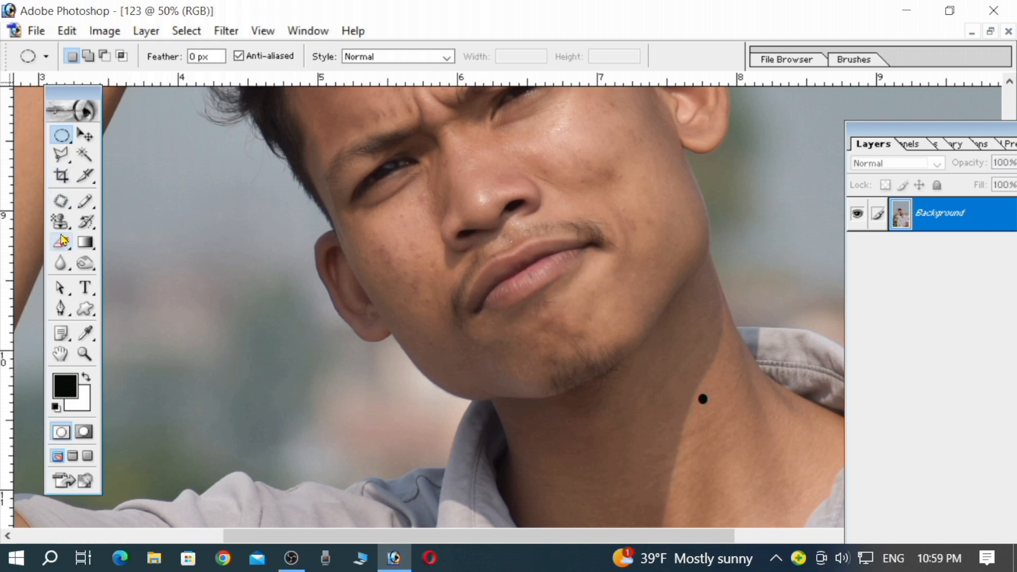
Step: Copy the black neck spot onto the cheek beneath the eye with the Patch Tool in Source mode, and deselect
left_click(62, 202)
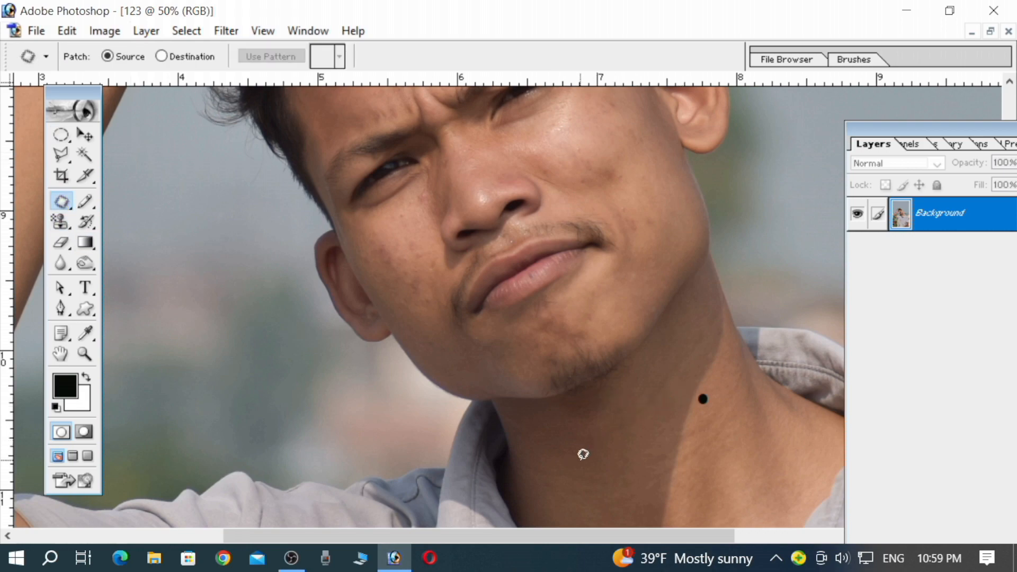
mouse_move(585, 120)
left_mouse_down()
mouse_move(602, 139)
mouse_move(603, 124)
mouse_move(583, 122)
mouse_move(607, 150)
mouse_move(678, 302)
mouse_move(705, 400)
left_mouse_up()
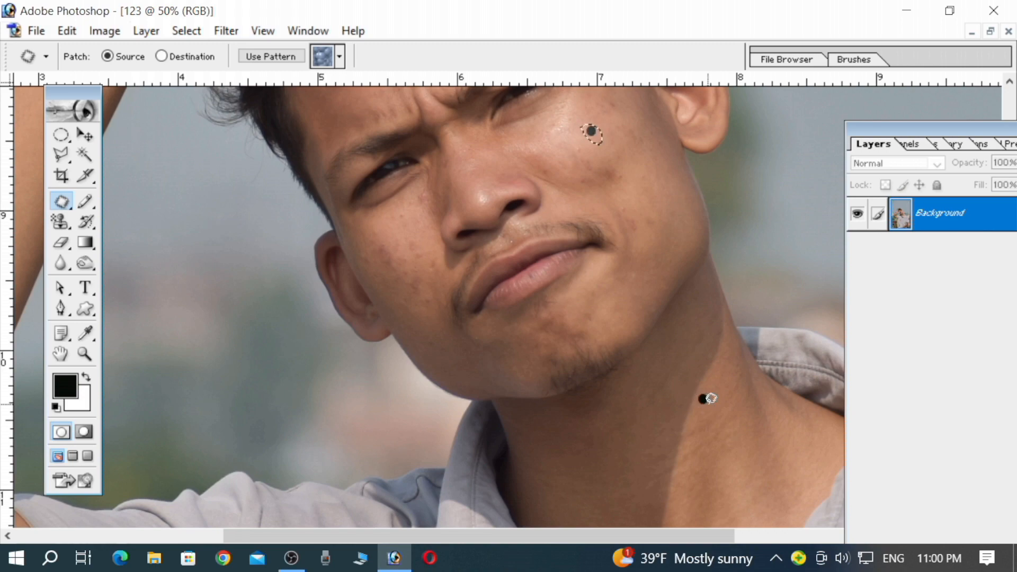
key("ctrl+d")
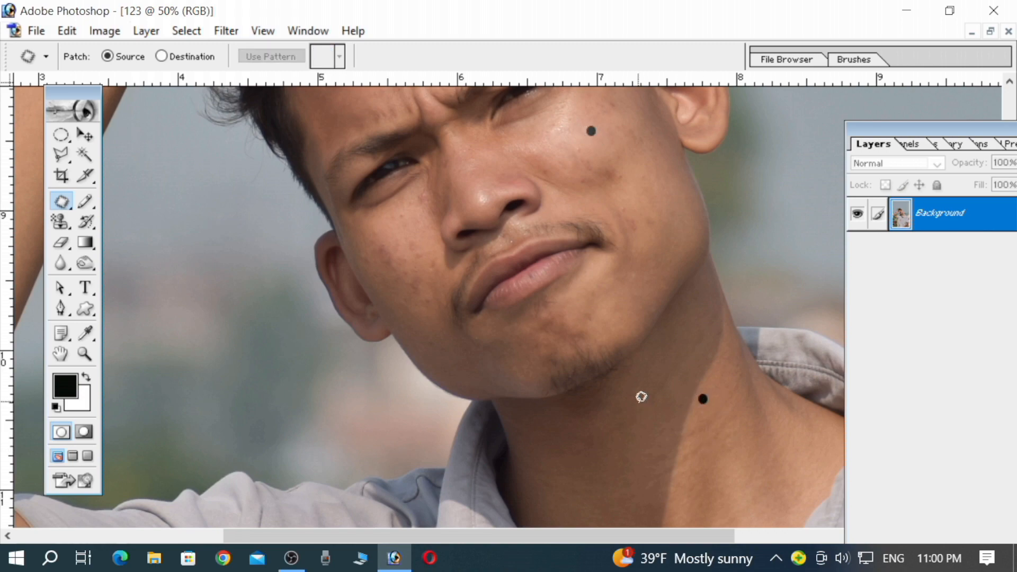
Step: Remove the cheek spot and the neck spot with the History Brush Tool, raising its opacity from 34% to 100%
scroll(641, 397, "up", 1)
left_click(86, 221)
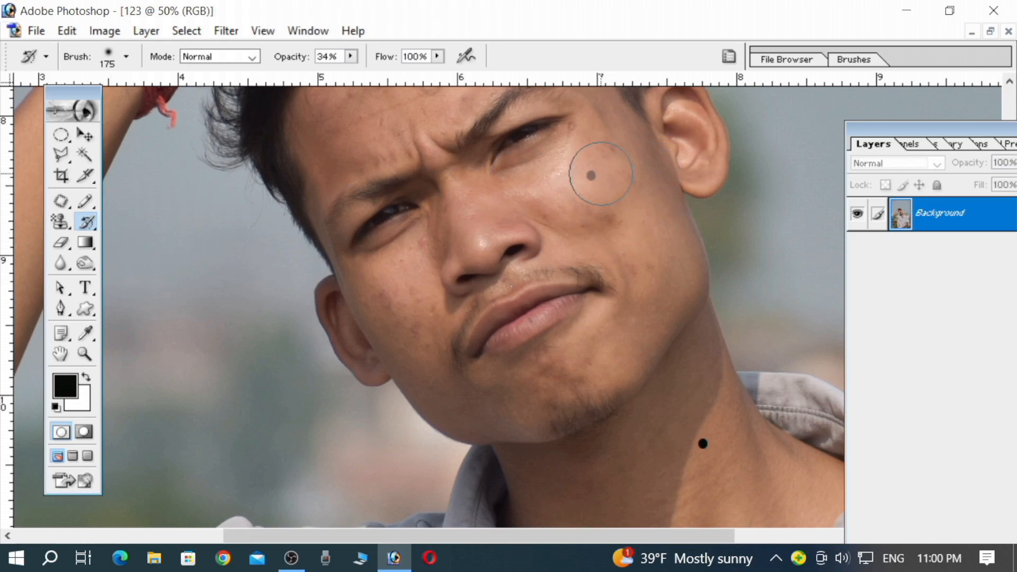
mouse_move(593, 177)
left_mouse_down()
mouse_move(605, 222)
mouse_move(587, 182)
left_mouse_up()
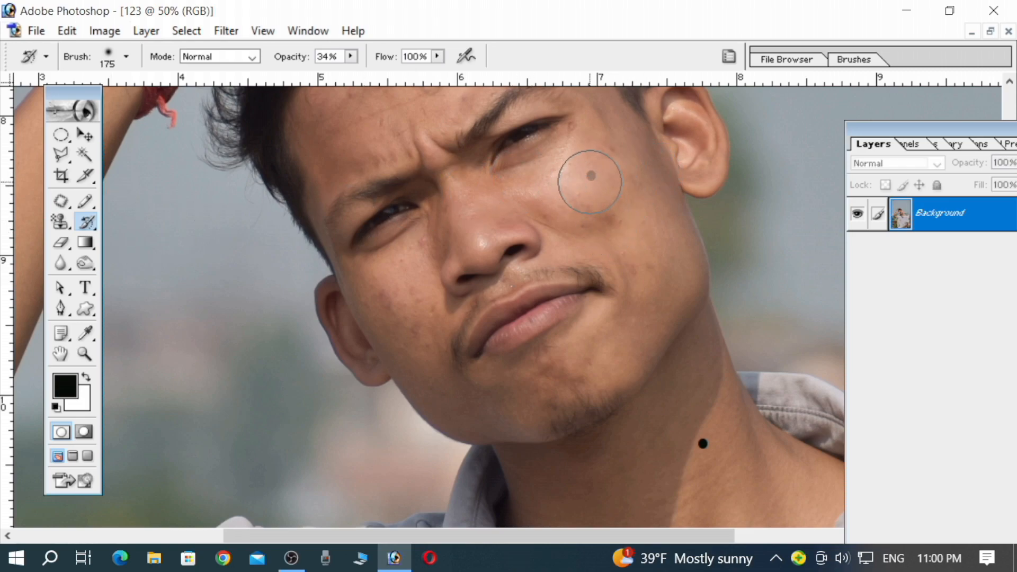
left_click(351, 57)
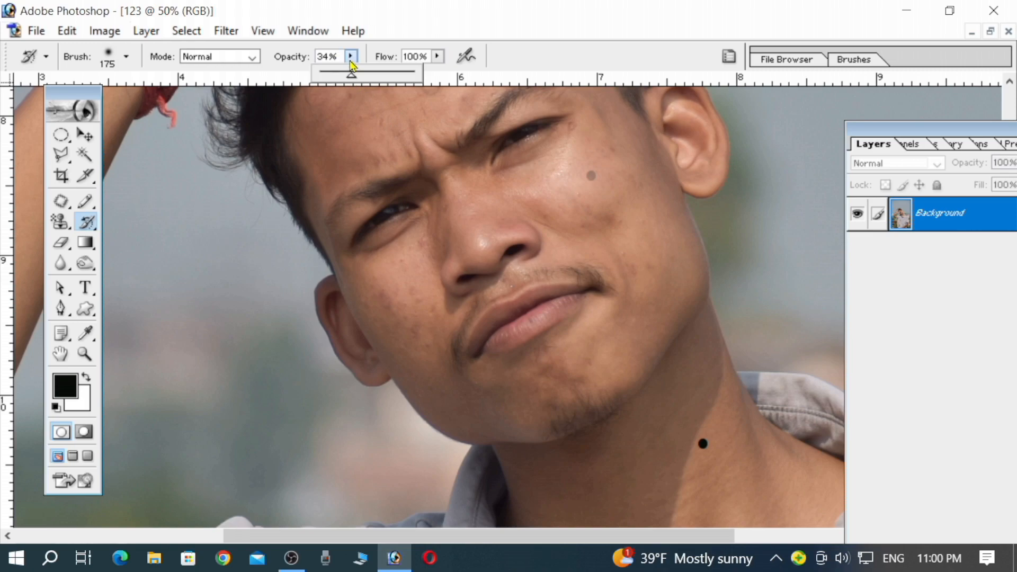
left_click_drag(354, 76, 422, 77)
left_click(591, 187)
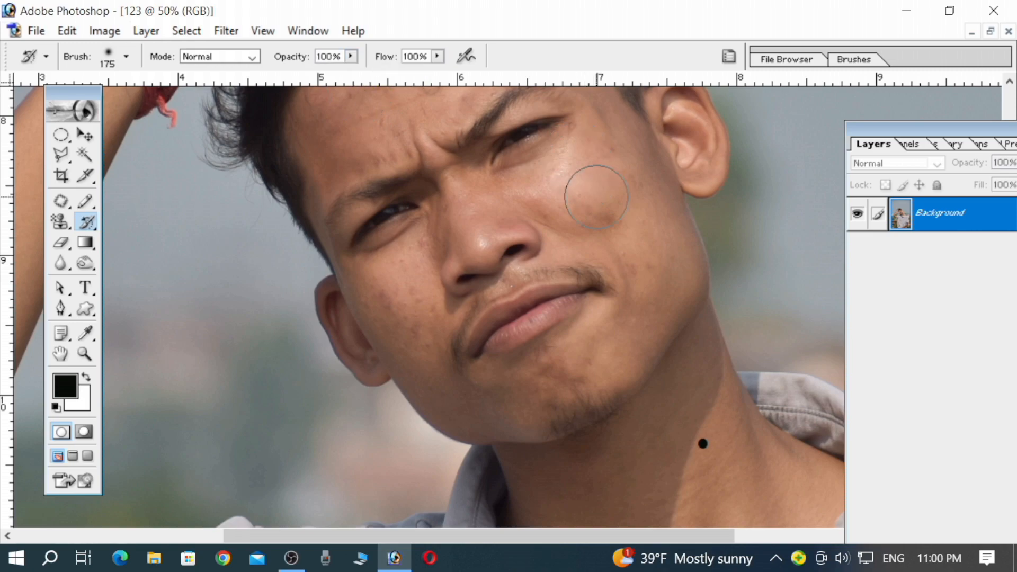
left_click(703, 444)
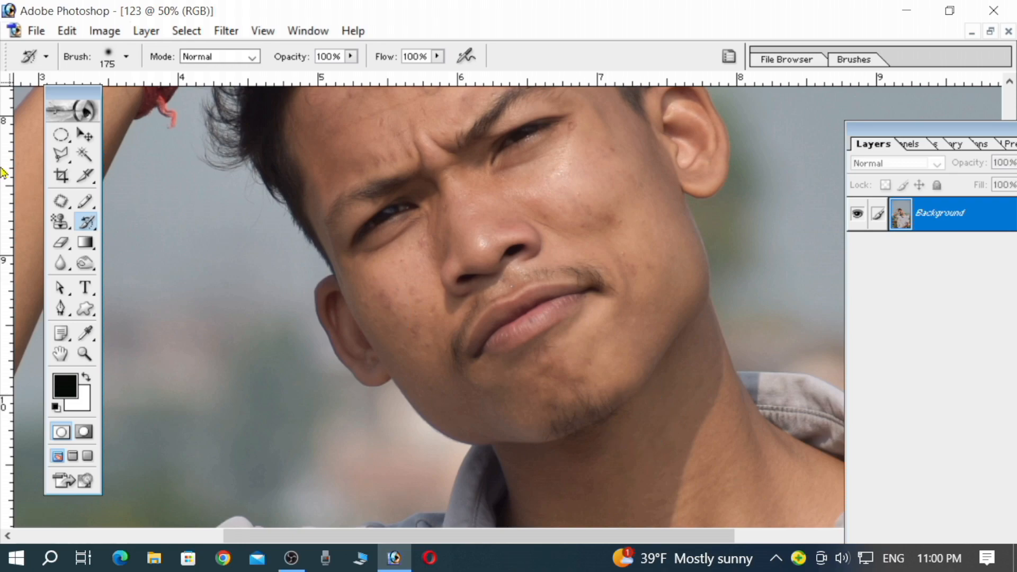
left_click(90, 229)
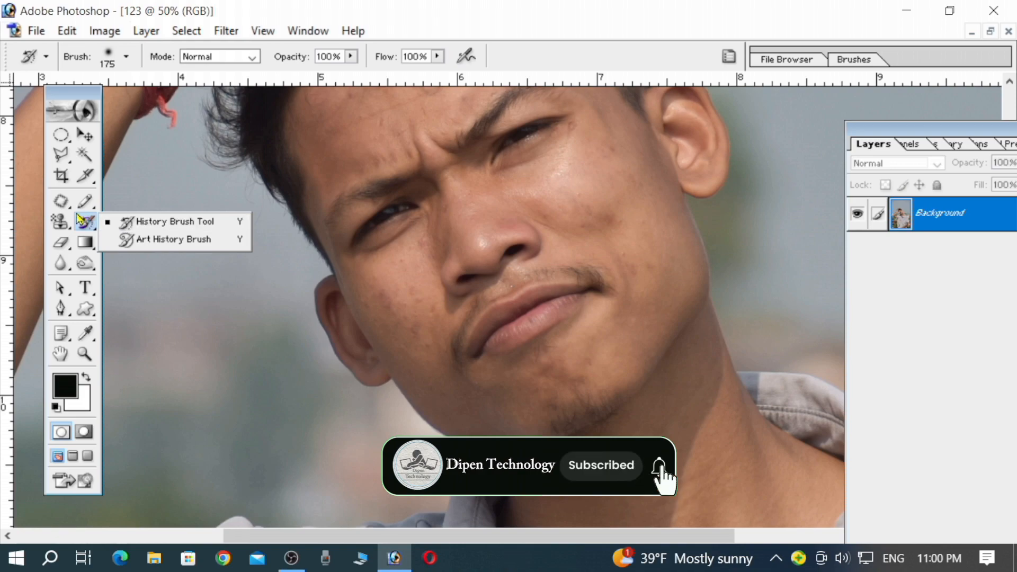
left_click(61, 202)
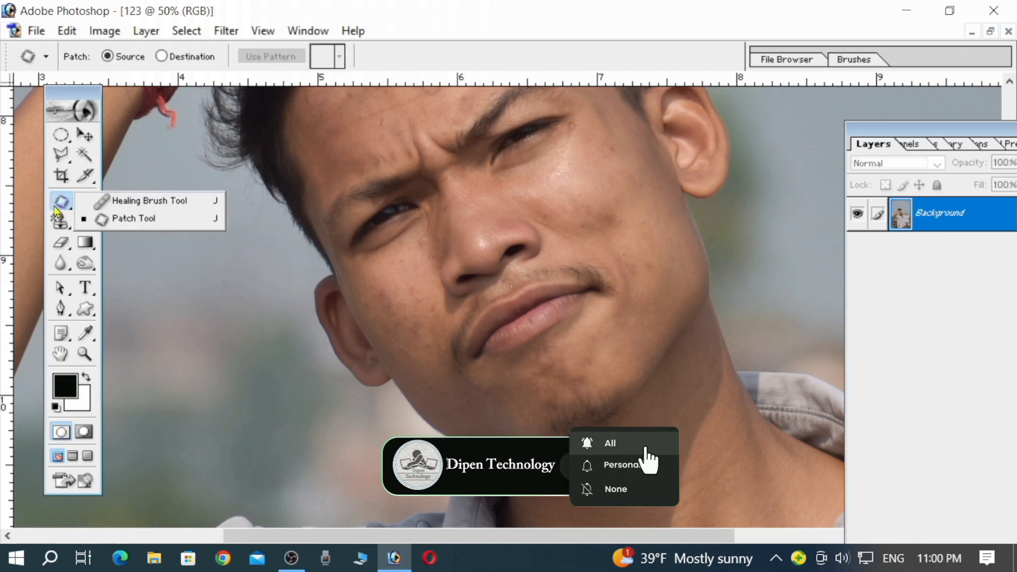
left_click(86, 217)
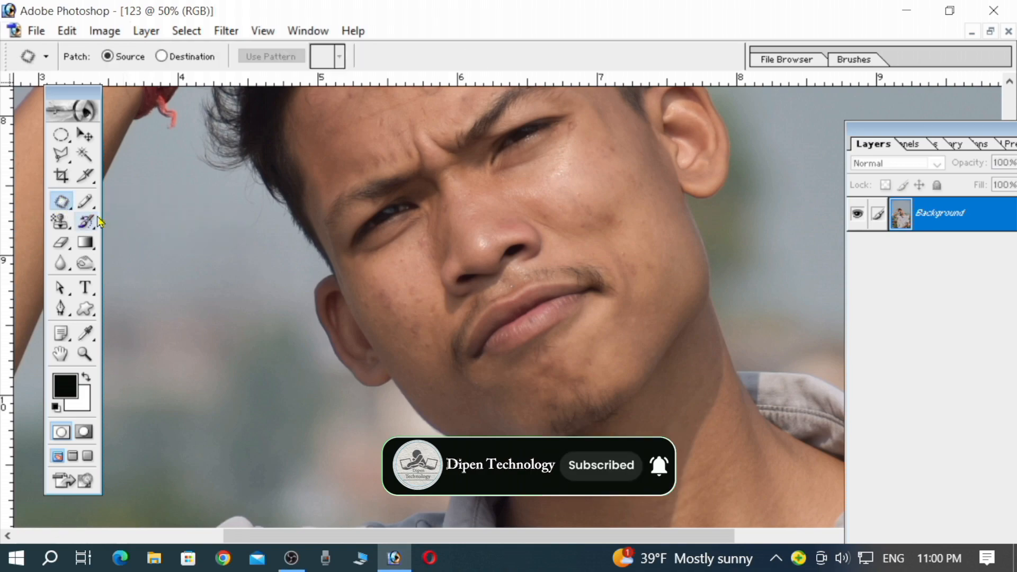